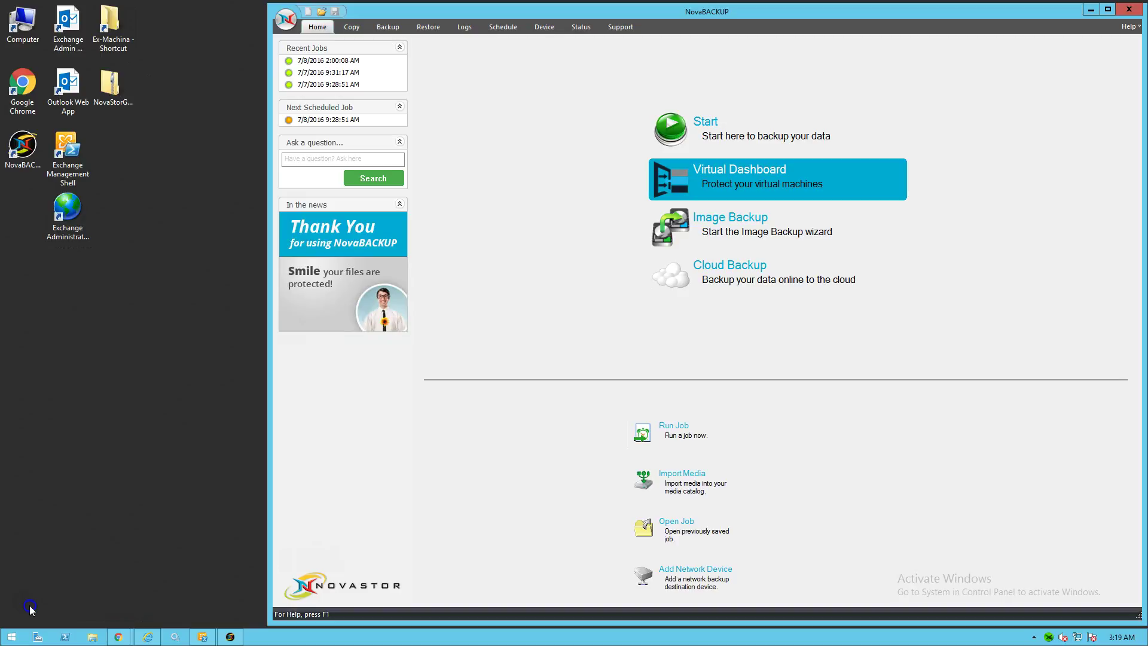
Open the Granular Restore for MS SQL and Exchange page from Help > On The Web
{"action": "left_click", "coordinate": [1128, 27]}
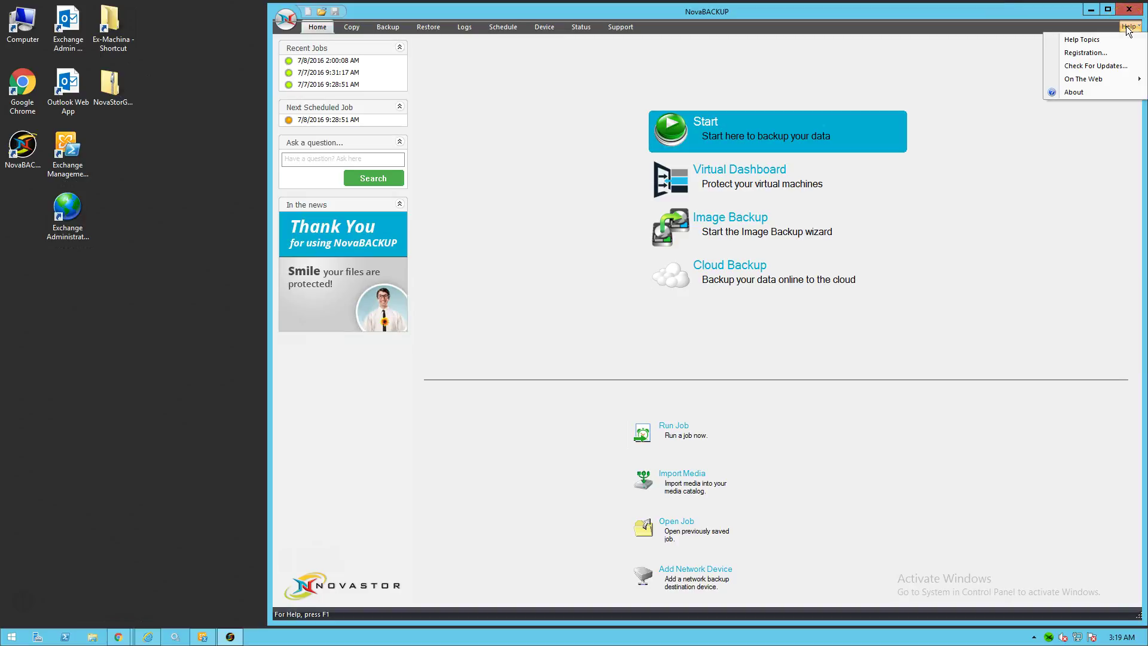
{"action": "left_click", "coordinate": [1107, 80]}
{"action": "left_click", "coordinate": [967, 134]}
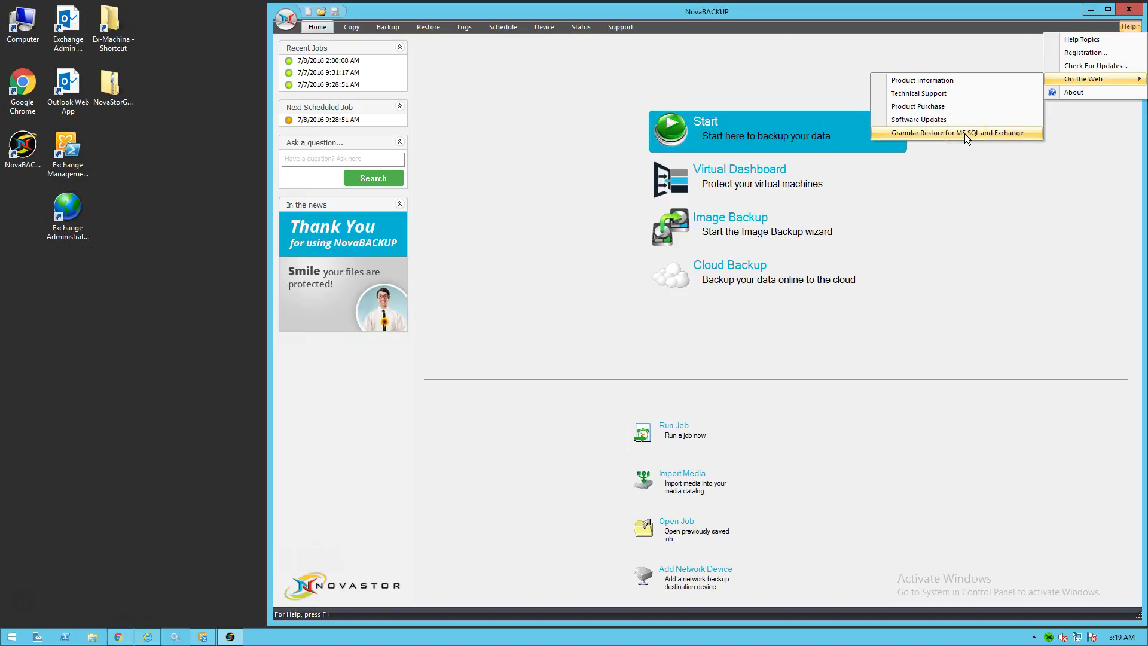
Close the Help menu and select NovaStorGranularRestore.zip on the desktop
{"action": "left_click", "coordinate": [1005, 282]}
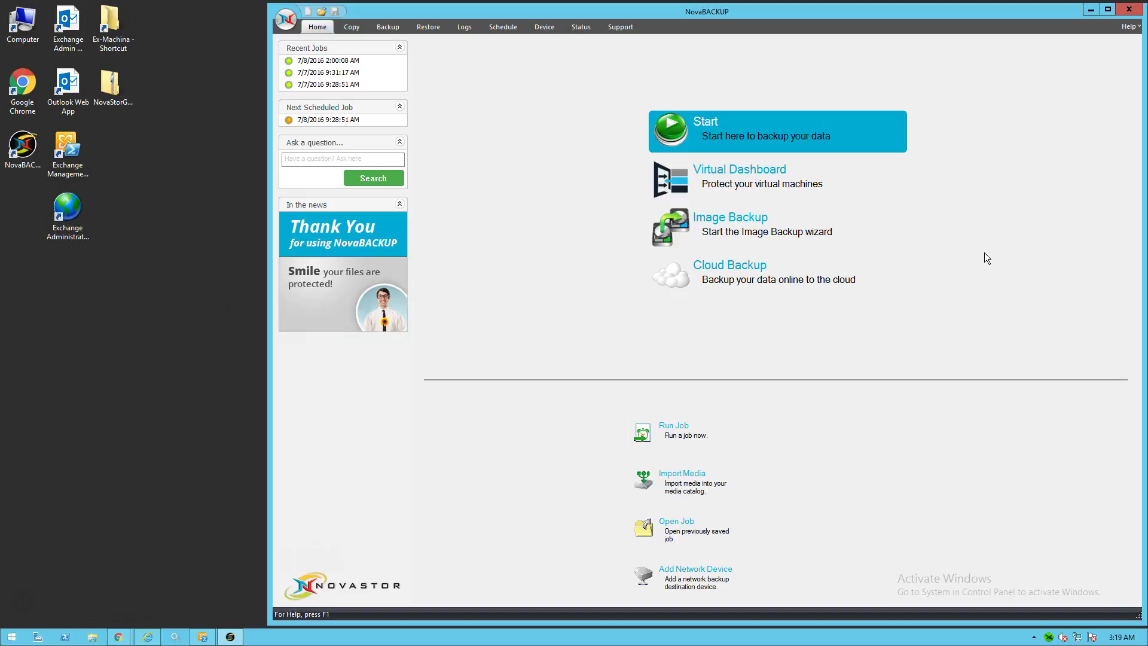
{"action": "left_click", "coordinate": [121, 136]}
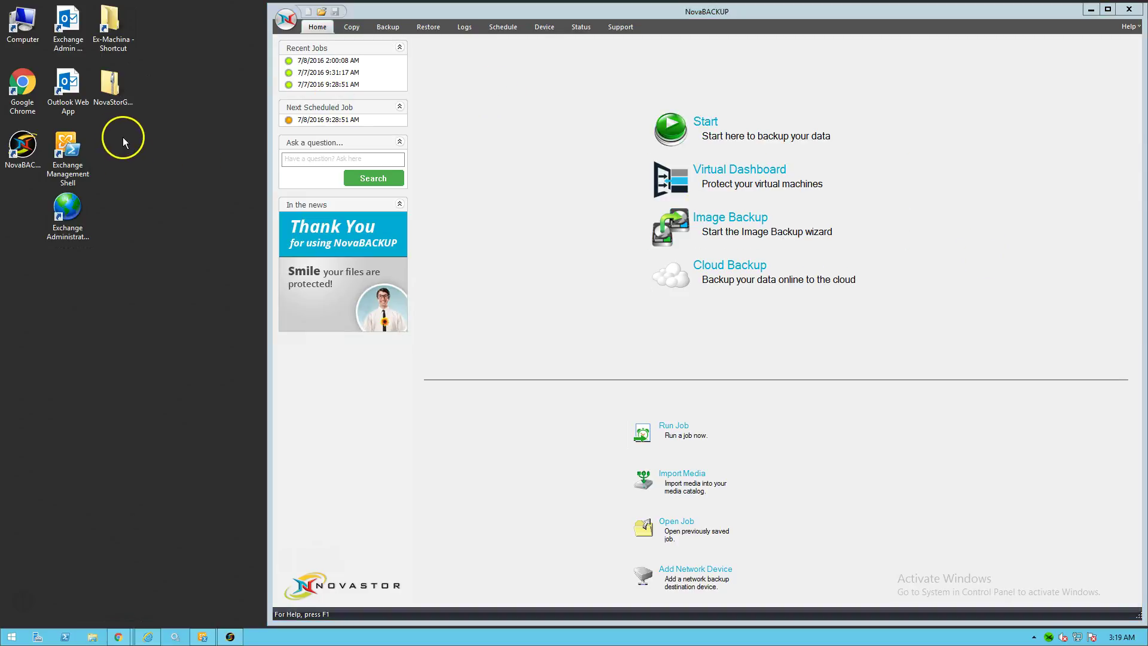
{"action": "left_click", "coordinate": [114, 104]}
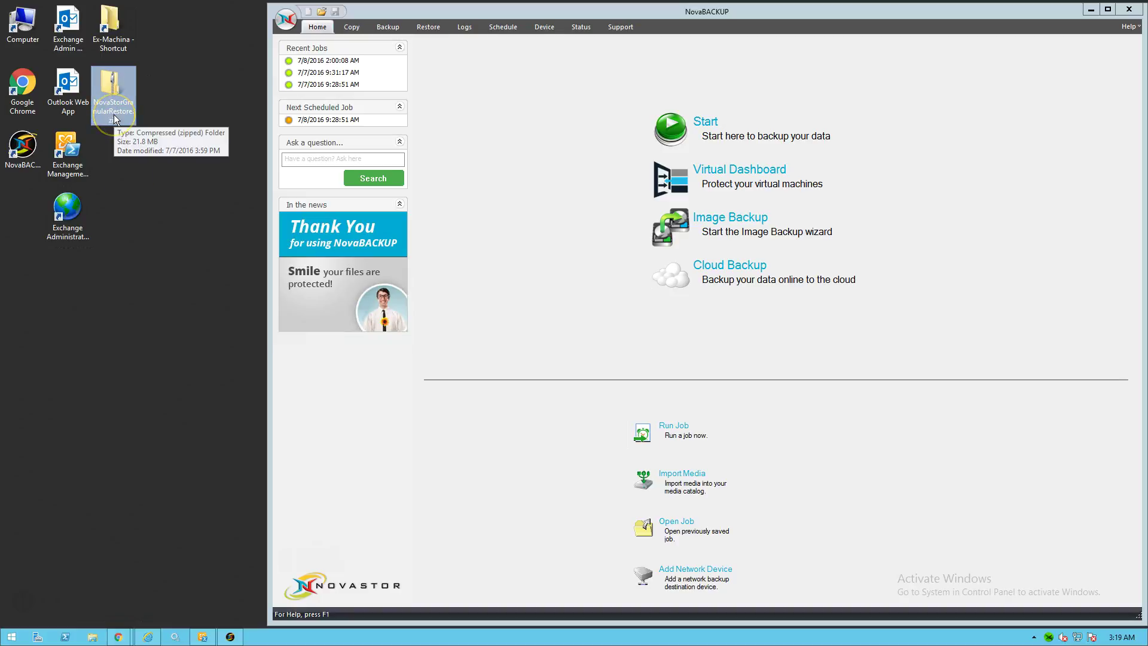
Open NovaStorGranularRestore.zip and run esr-18.0.53976-setup-ns.msi from it
{"action": "double_click", "coordinate": [114, 118]}
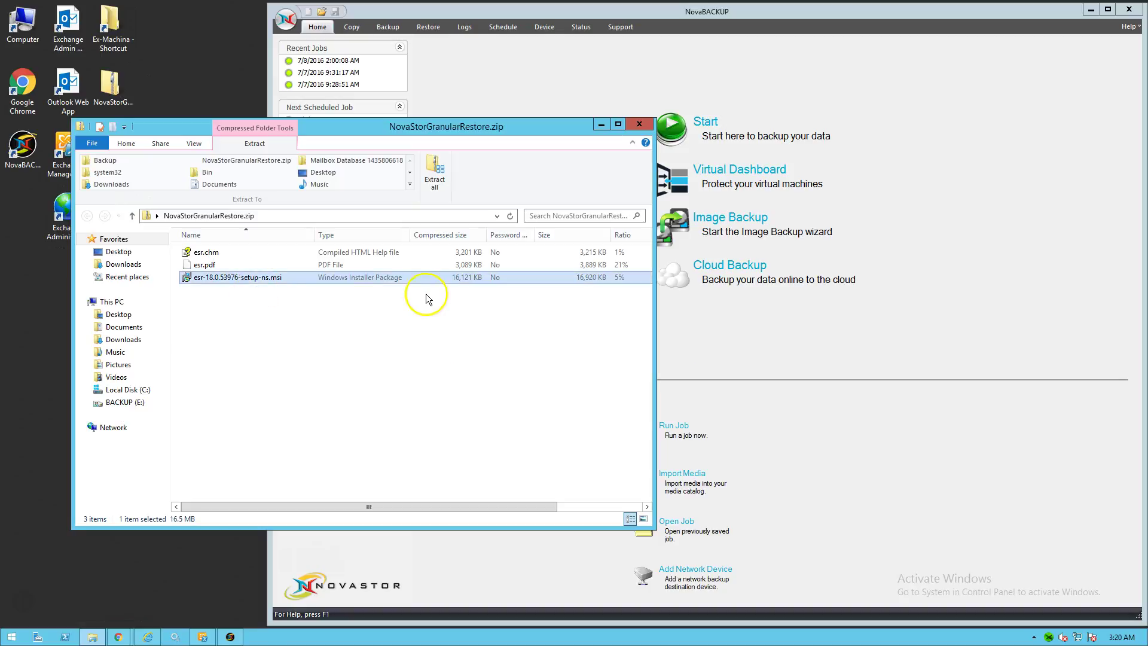
{"action": "double_click", "coordinate": [241, 278]}
Accept the licence, install Granular Restore, and finish with 'Launch NovaBACKUP Granular Restore' ticked
{"action": "left_click", "coordinate": [582, 354]}
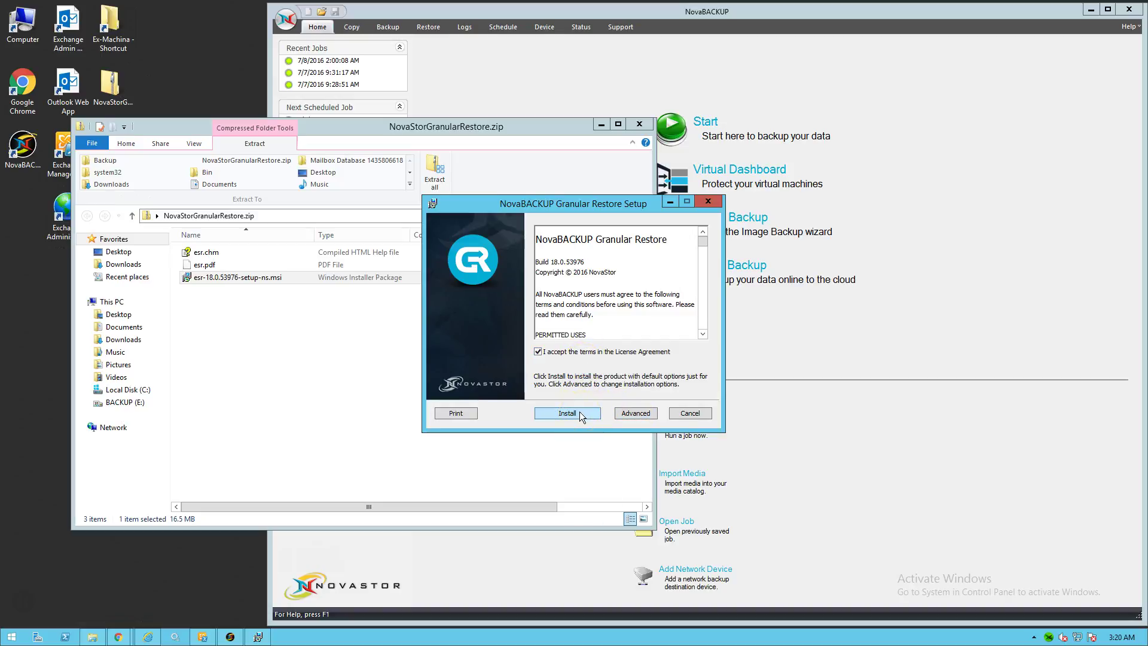
{"action": "left_click", "coordinate": [631, 416]}
{"action": "left_click", "coordinate": [574, 415]}
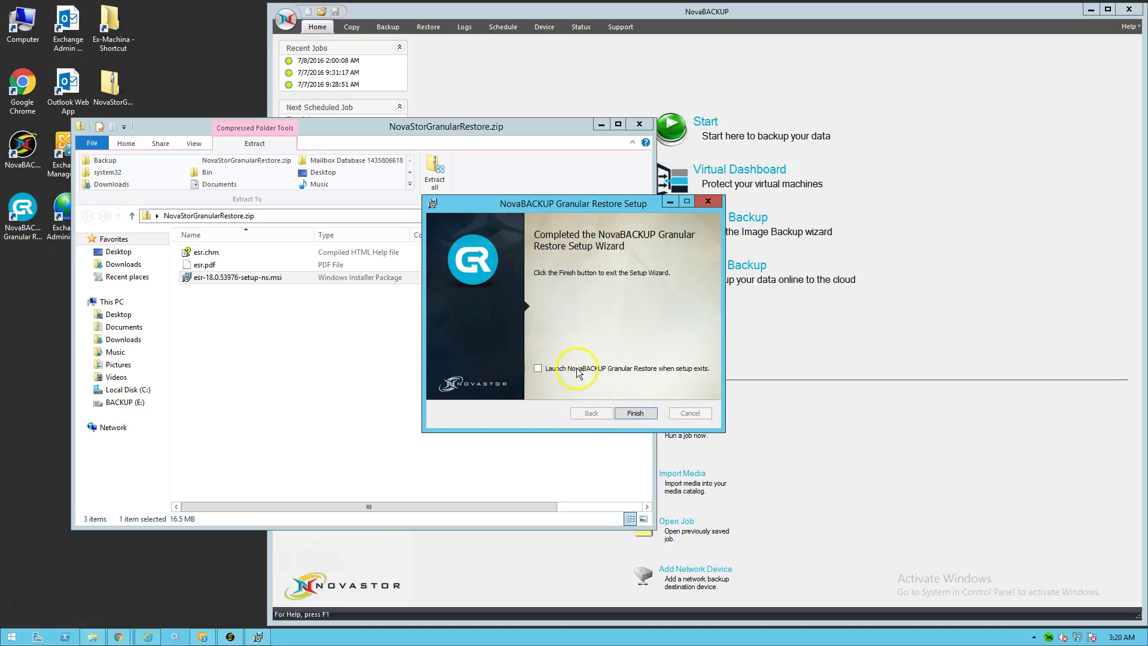
{"action": "left_click", "coordinate": [539, 369]}
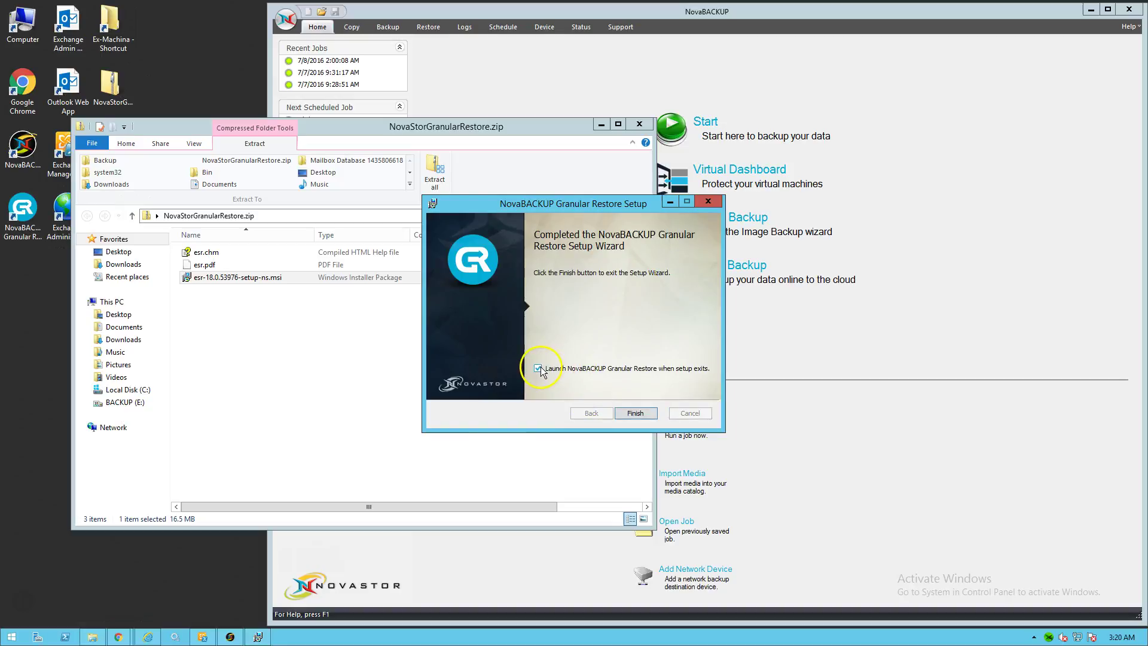
{"action": "left_click", "coordinate": [634, 414]}
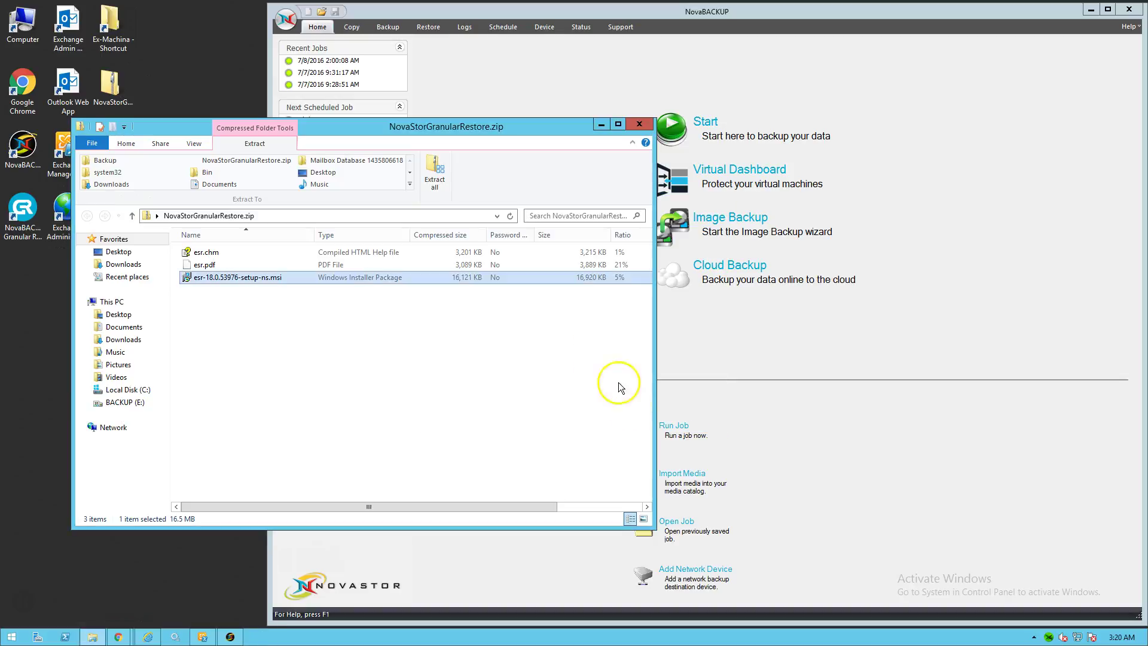
Close the zip window and view the Exchange 2013 Backup job's Microsoft Exchange Server source, EX-Machina
{"action": "left_click", "coordinate": [640, 125]}
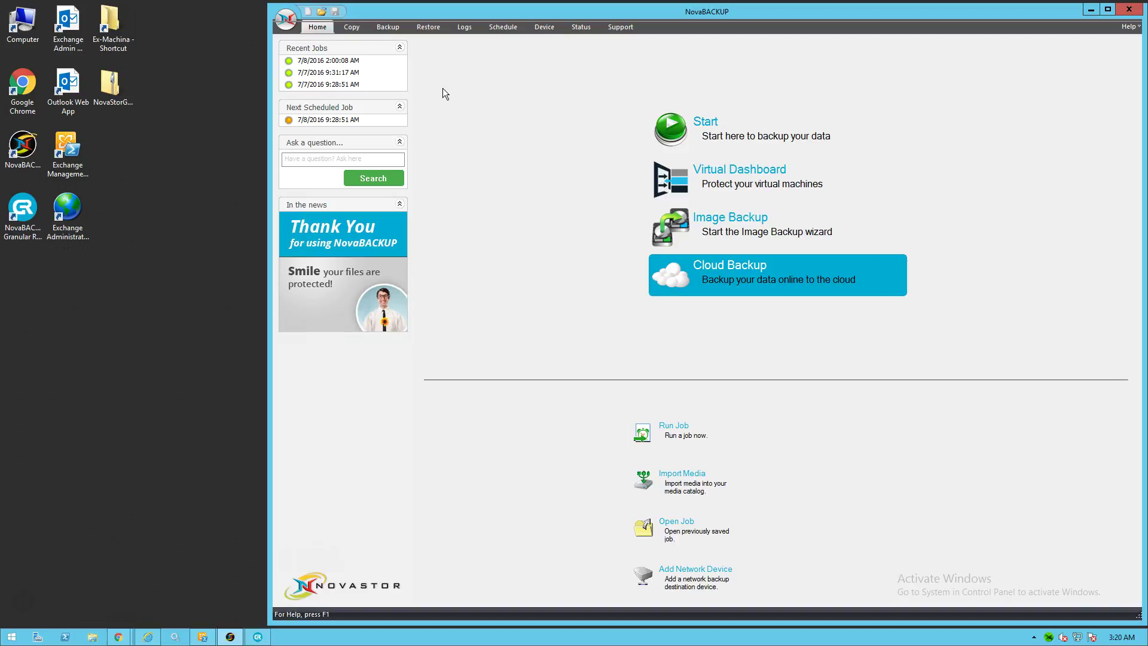
{"action": "left_click", "coordinate": [383, 26]}
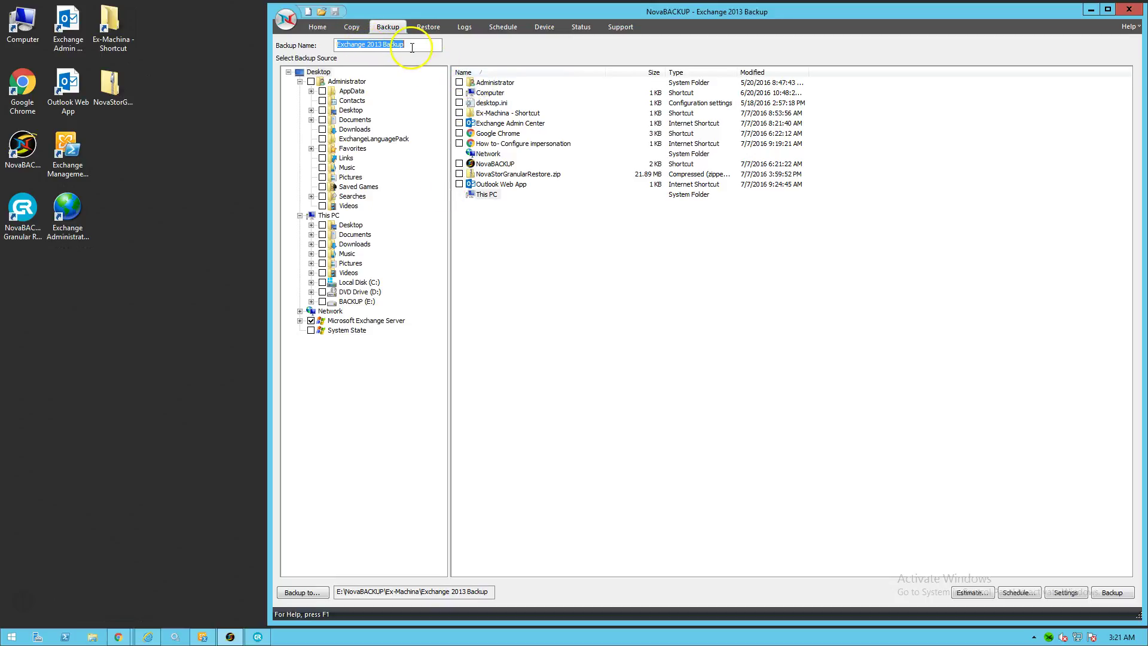
{"action": "left_click", "coordinate": [354, 322]}
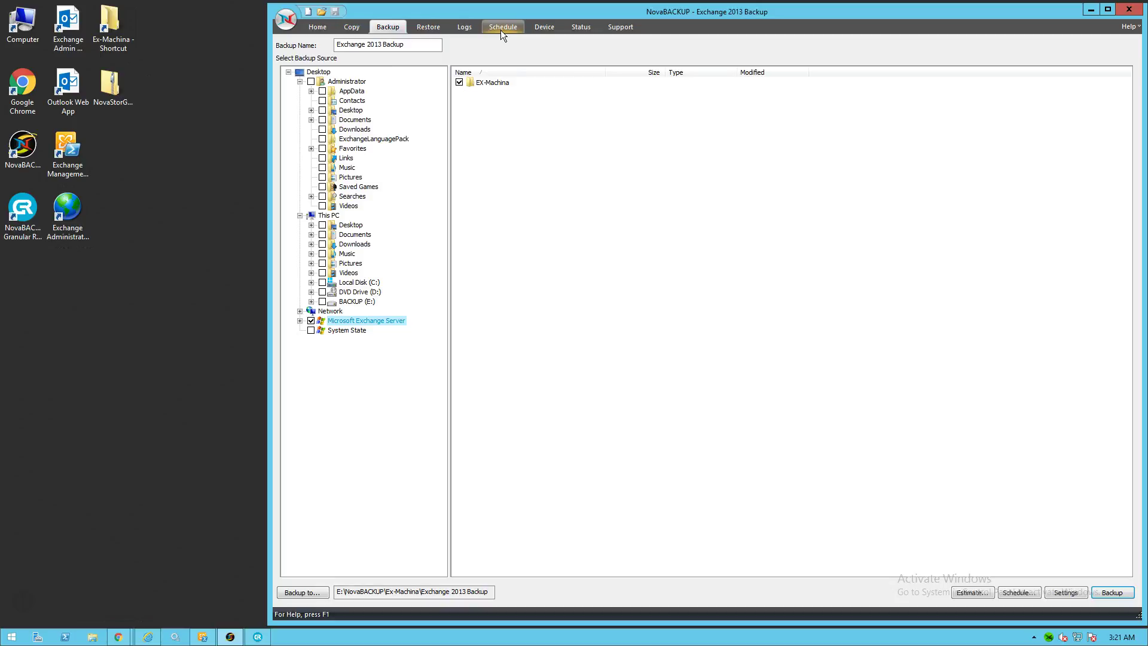
In Restore, open the 7/8/2016 Exchange 2013 Backup set and tick Microsoft Exchange Server
{"action": "left_click", "coordinate": [445, 32]}
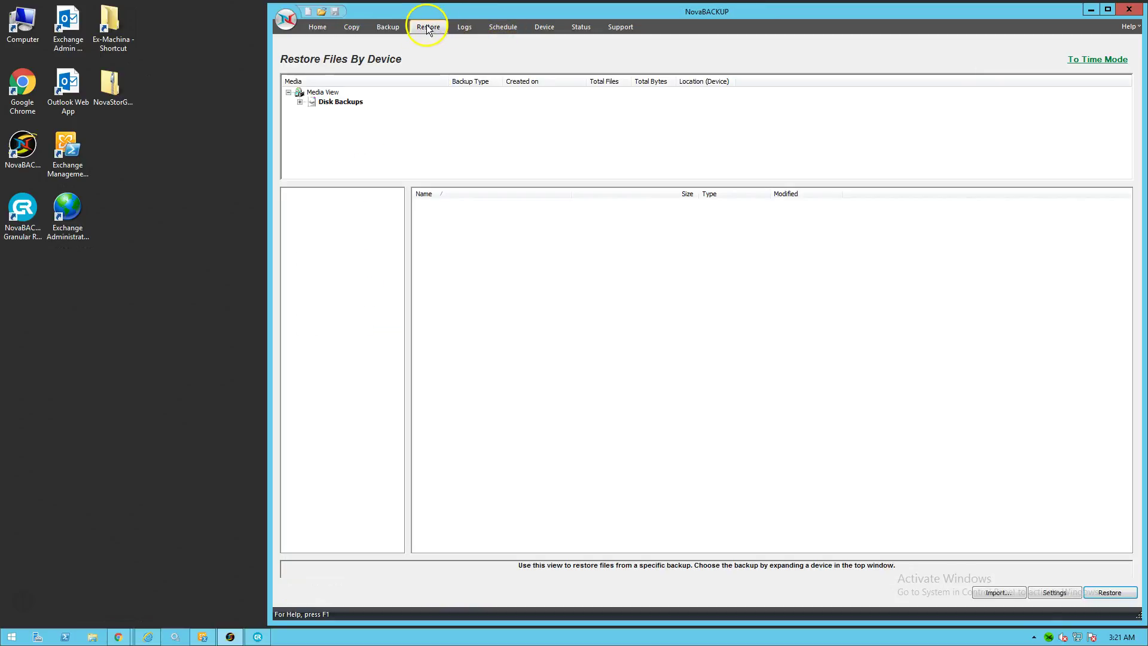
{"action": "left_click", "coordinate": [300, 102]}
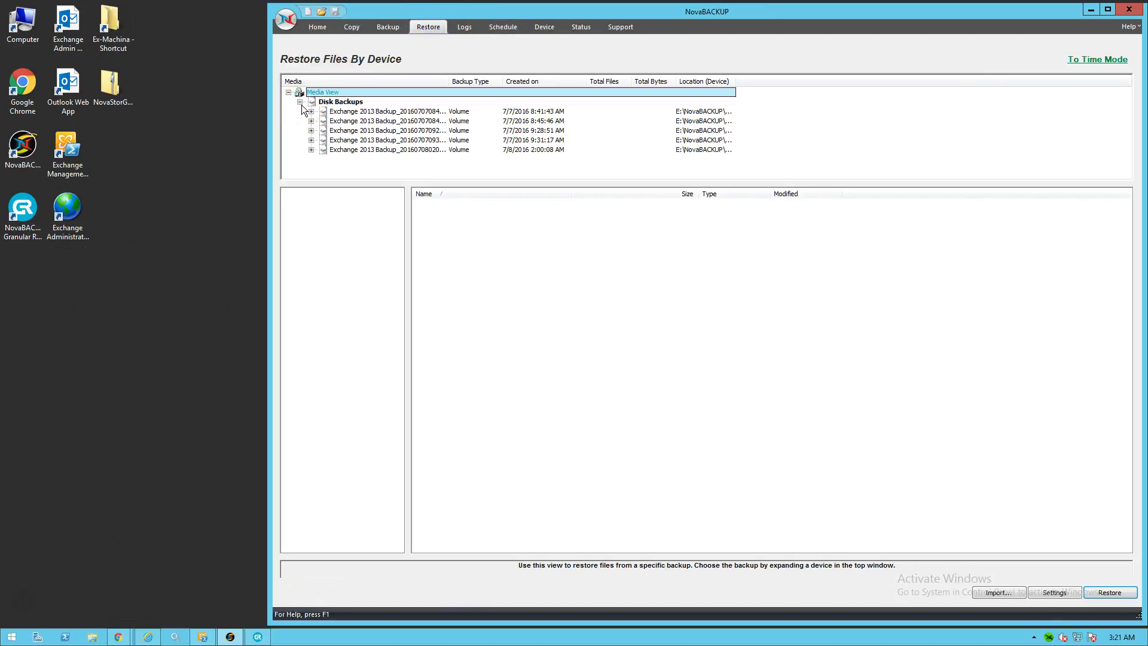
{"action": "left_click_drag", "start_coordinate": [451, 78], "coordinate": [517, 80]}
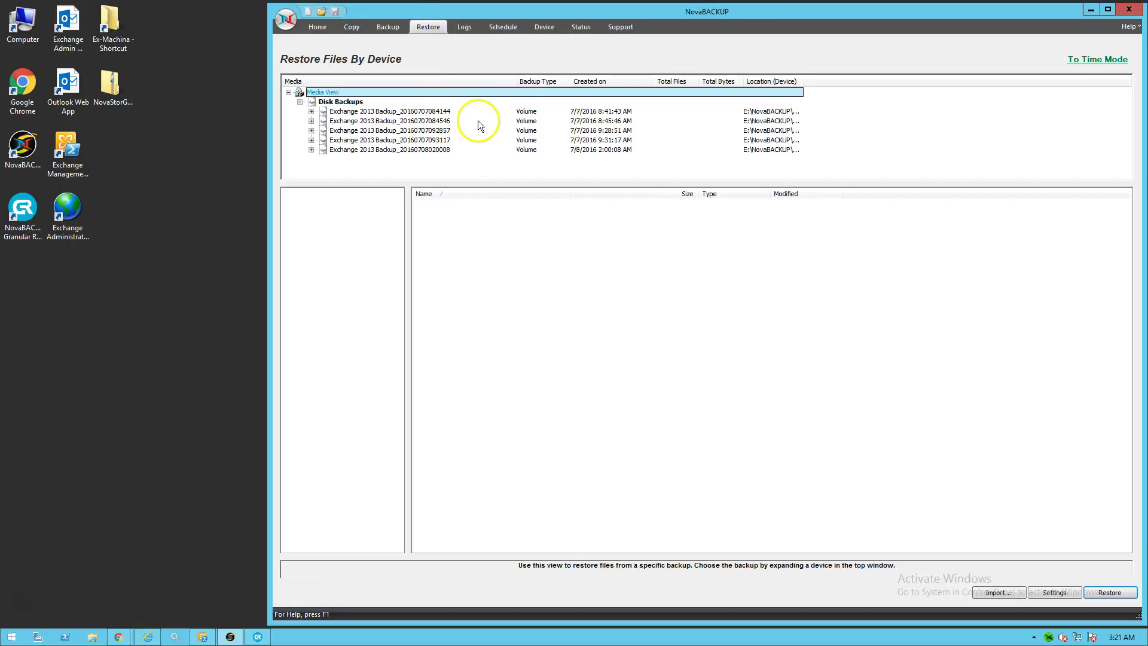
{"action": "left_click_drag", "start_coordinate": [391, 182], "coordinate": [393, 208]}
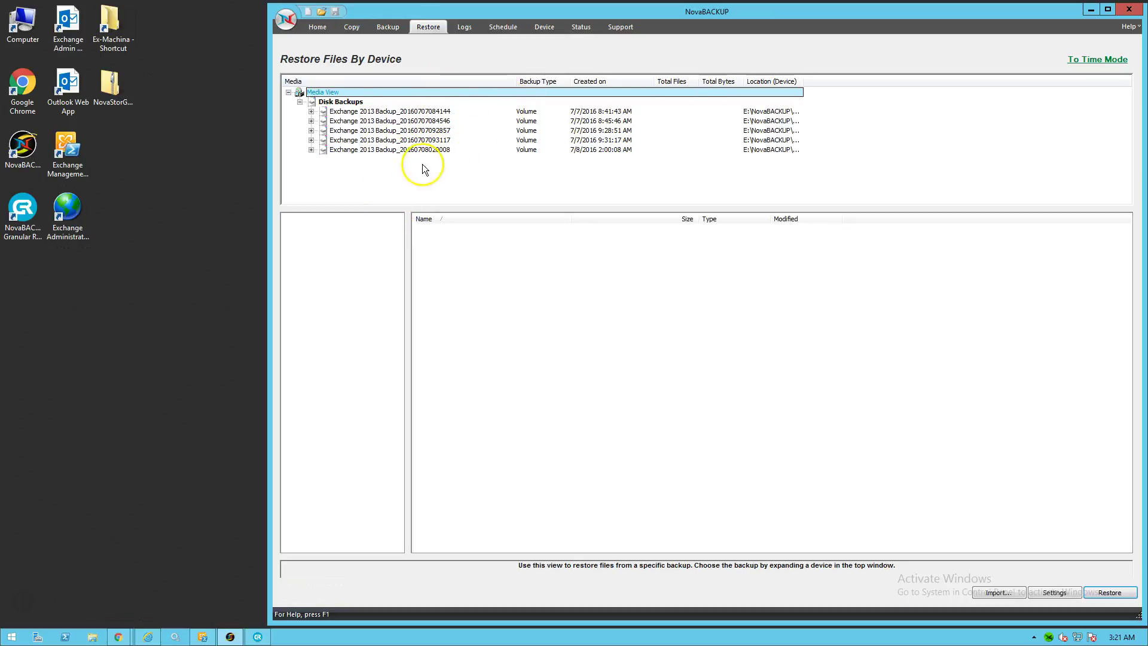
{"action": "double_click", "coordinate": [368, 150]}
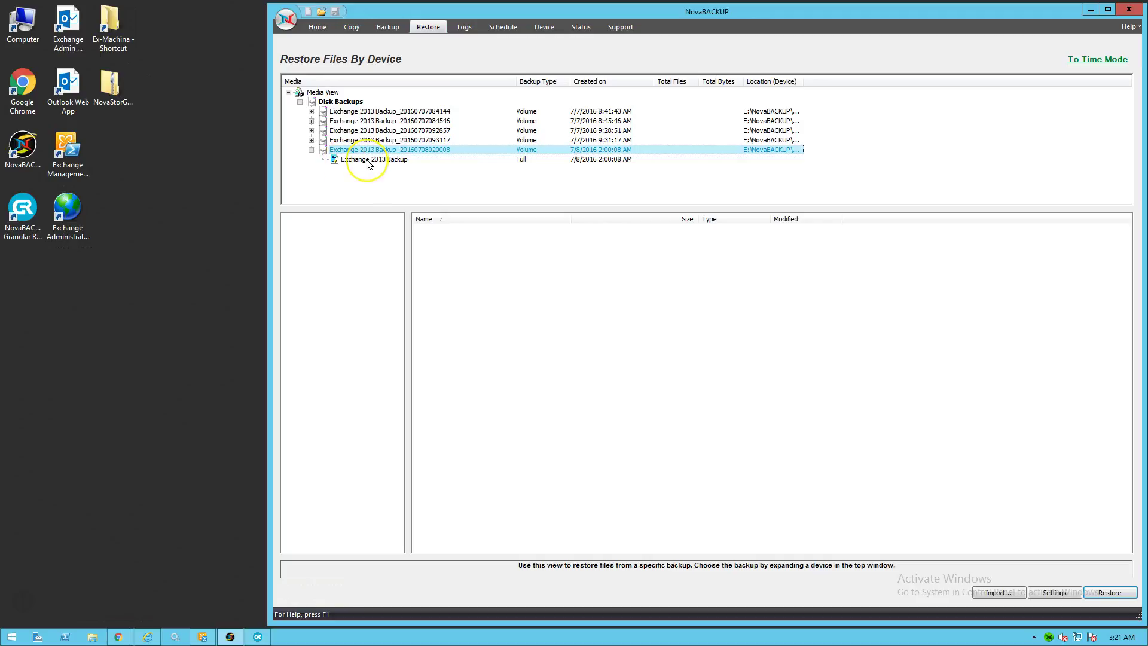
{"action": "left_click", "coordinate": [368, 159]}
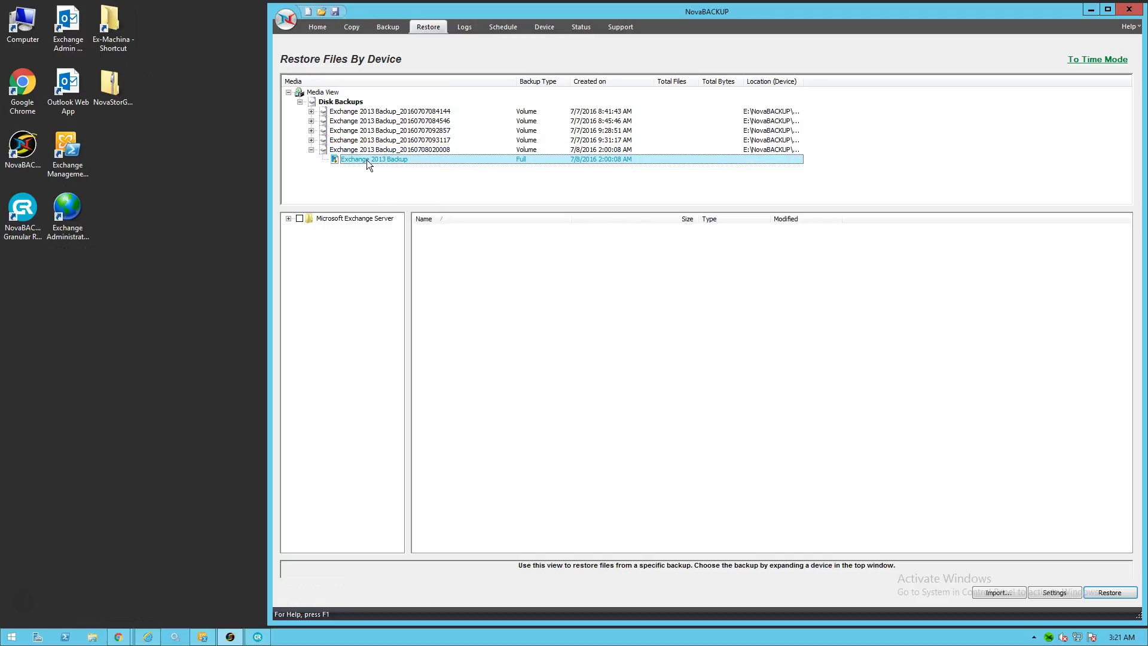
{"action": "left_click", "coordinate": [589, 160]}
{"action": "left_click", "coordinate": [299, 219]}
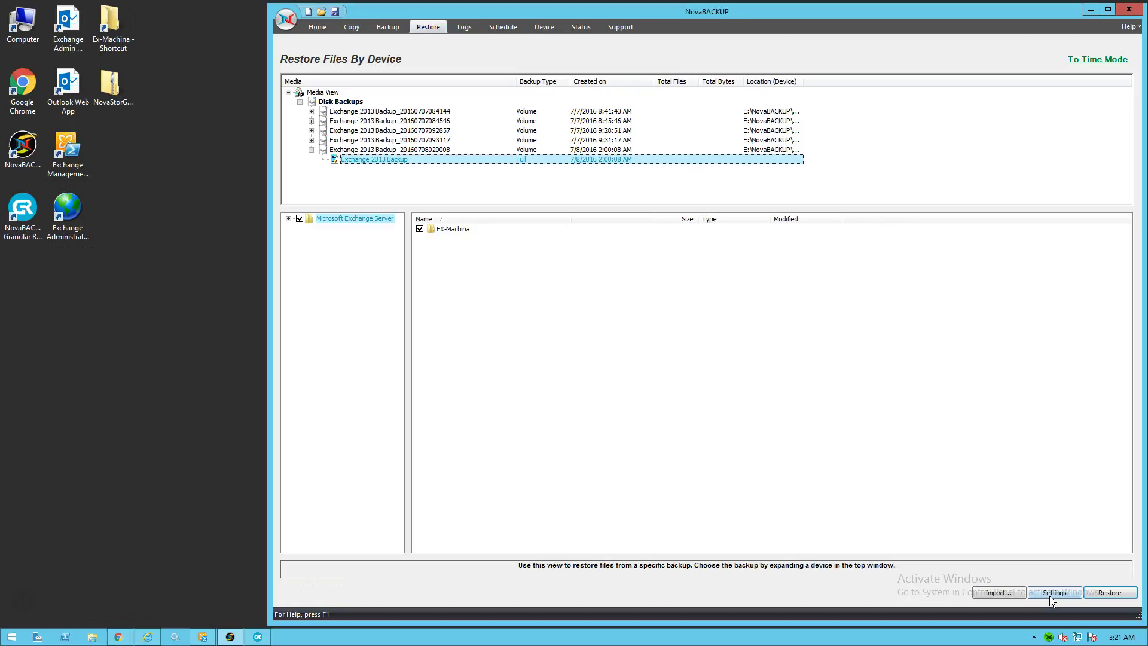
Restore to an alternate location, creating and choosing the new folder C:\TMP\Exchange Restore
{"action": "left_click", "coordinate": [1051, 595]}
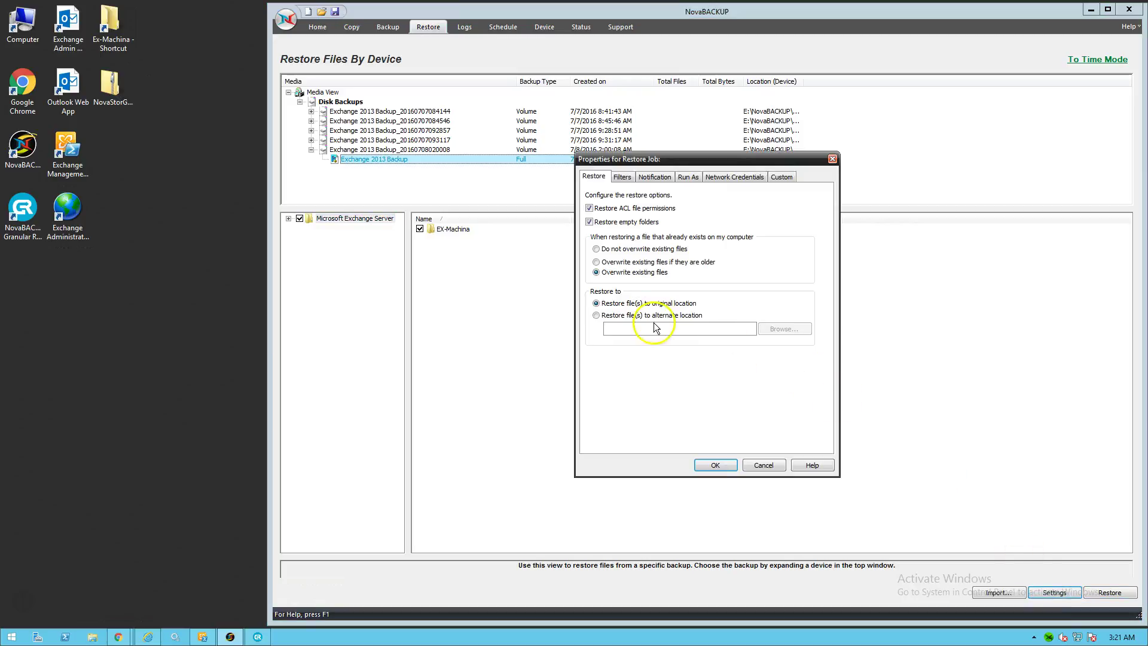
{"action": "left_click", "coordinate": [616, 315]}
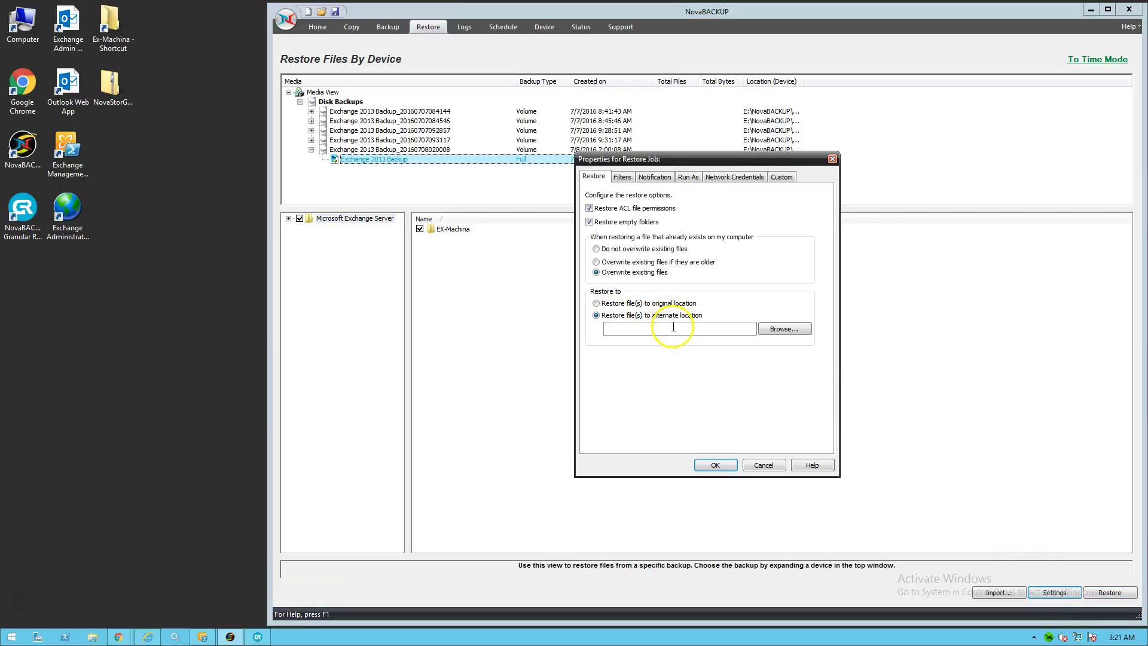
{"action": "left_click", "coordinate": [783, 329]}
{"action": "left_click", "coordinate": [621, 292]}
{"action": "left_click", "coordinate": [594, 291]}
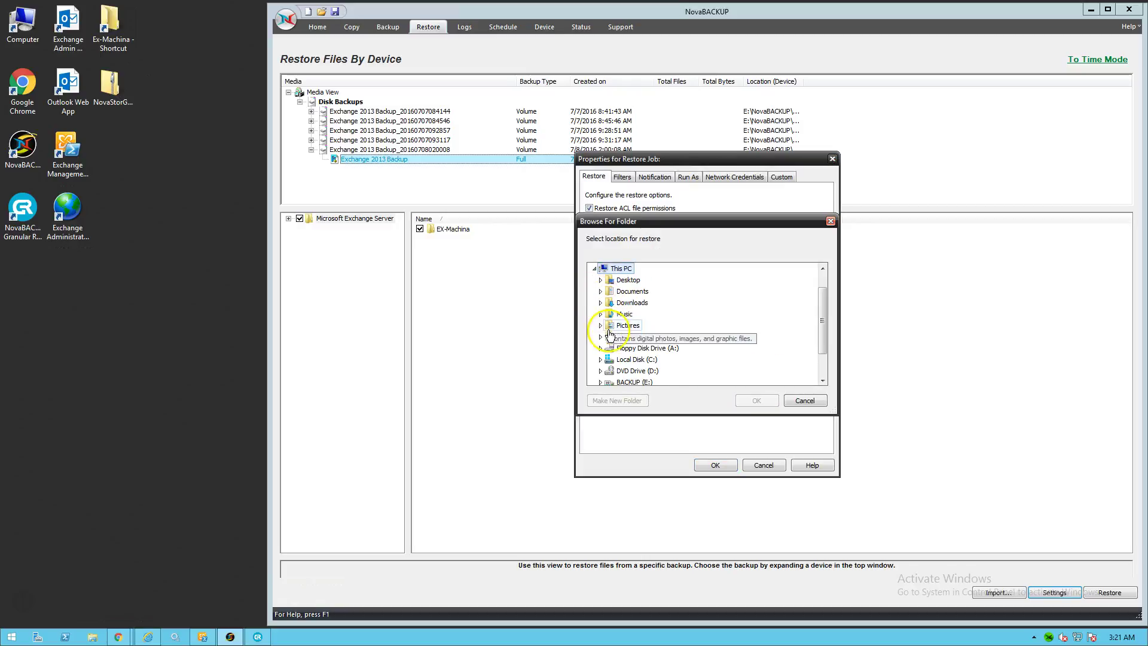
{"action": "left_click", "coordinate": [602, 358]}
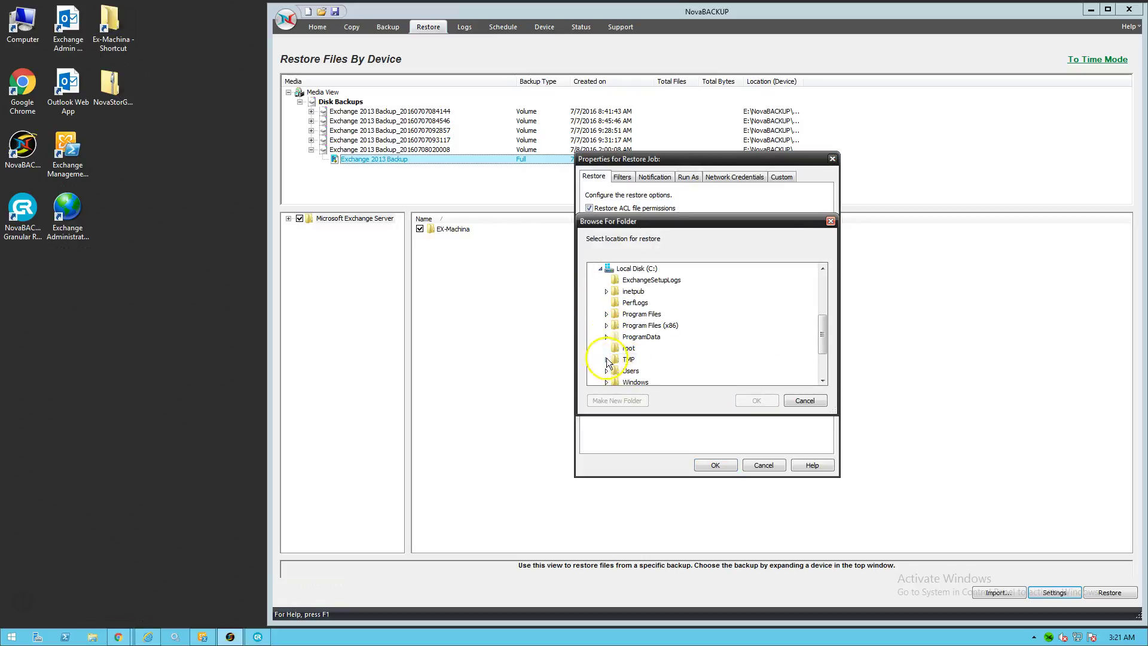
{"action": "left_click", "coordinate": [628, 363]}
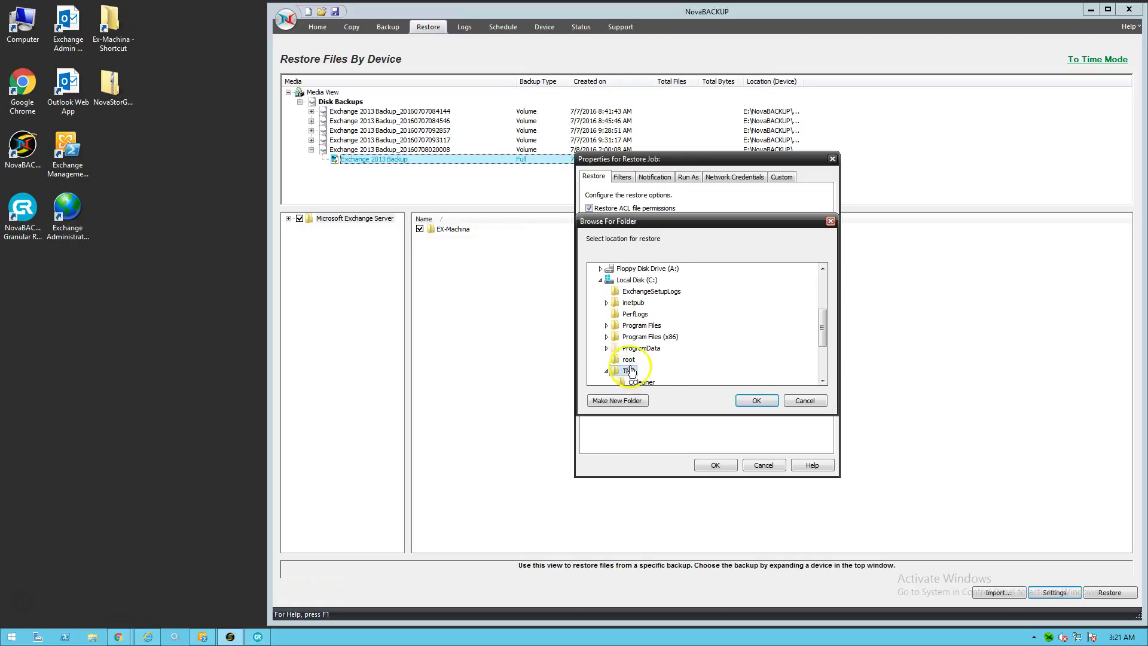
{"action": "left_click", "coordinate": [626, 401]}
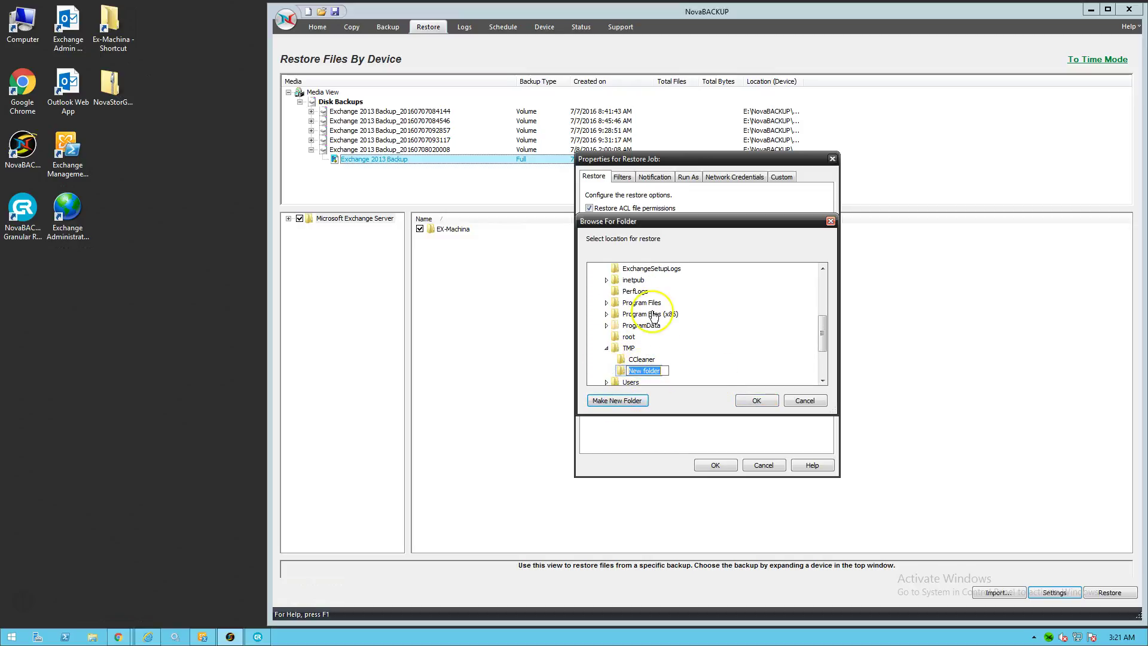
{"action": "type", "text": "Exchange Restore"}
{"action": "key", "text": "Return"}
{"action": "left_click", "coordinate": [751, 401]}
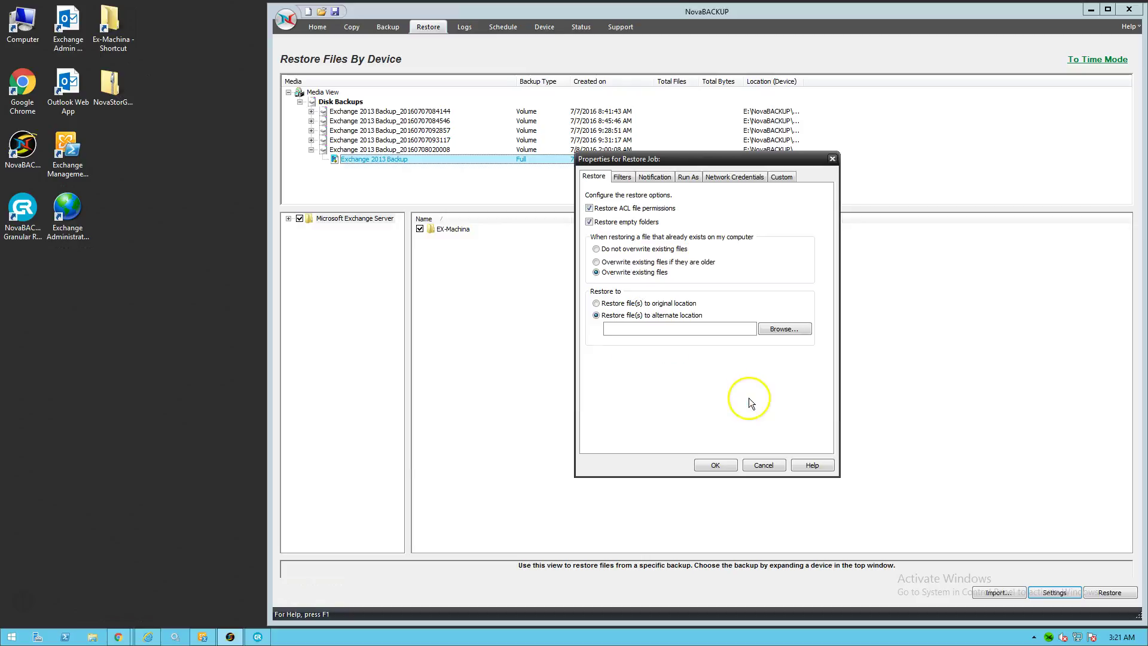
{"action": "left_click", "coordinate": [716, 466]}
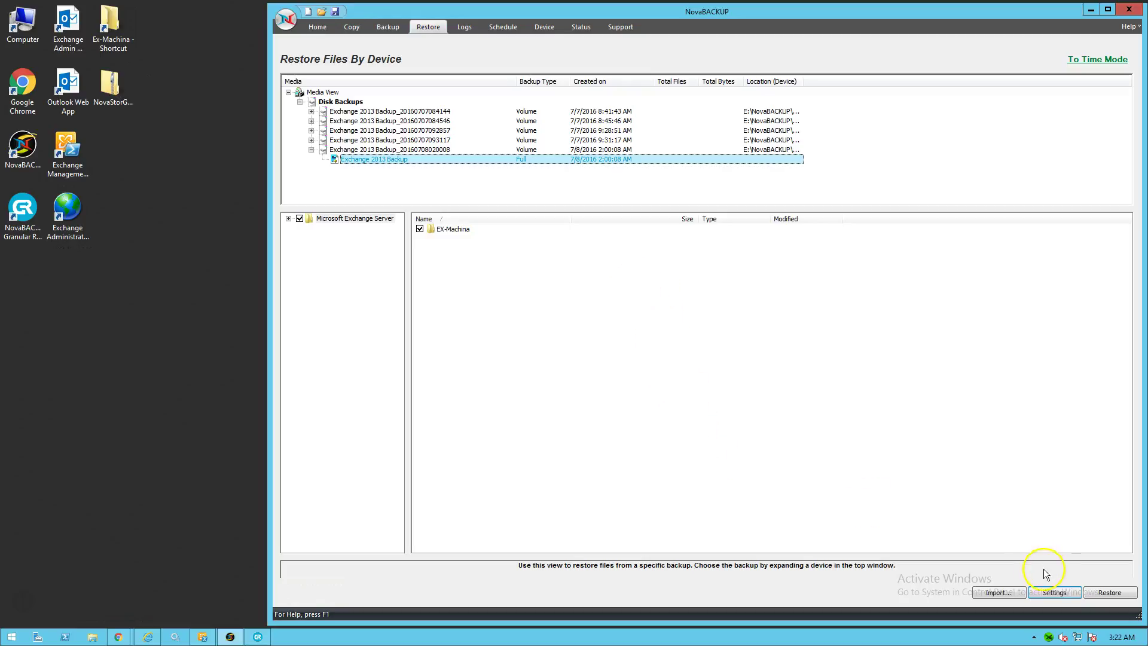
Confirm the restore job options and run the Exchange 2013 Backup restore to completion
{"action": "left_click", "coordinate": [1059, 593]}
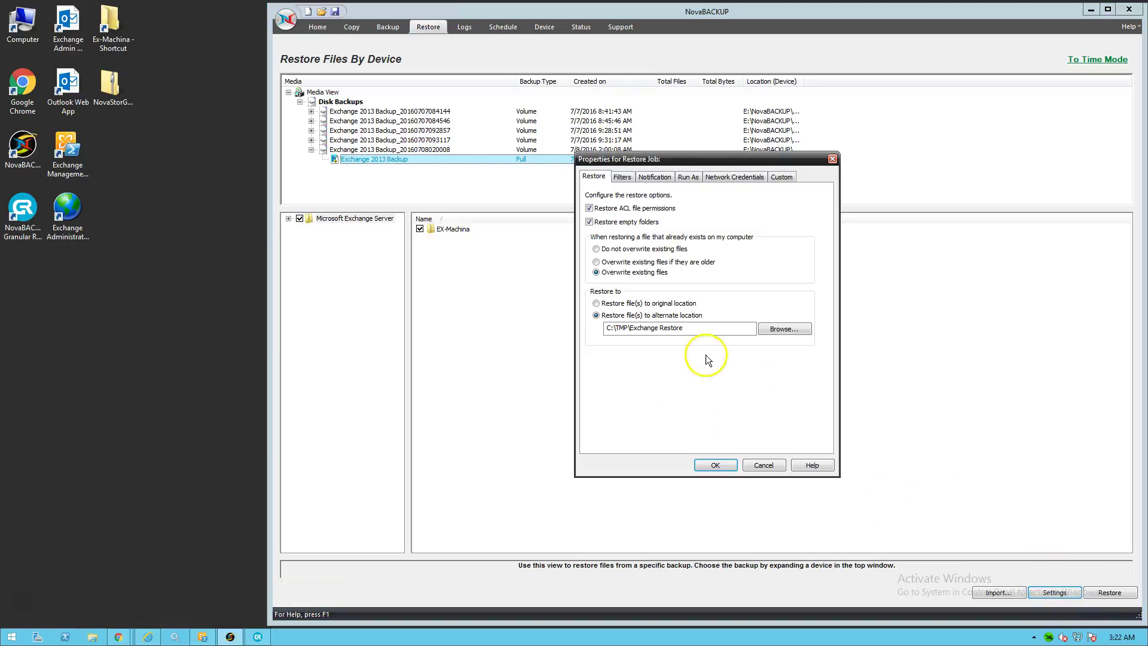
{"action": "left_click", "coordinate": [716, 466]}
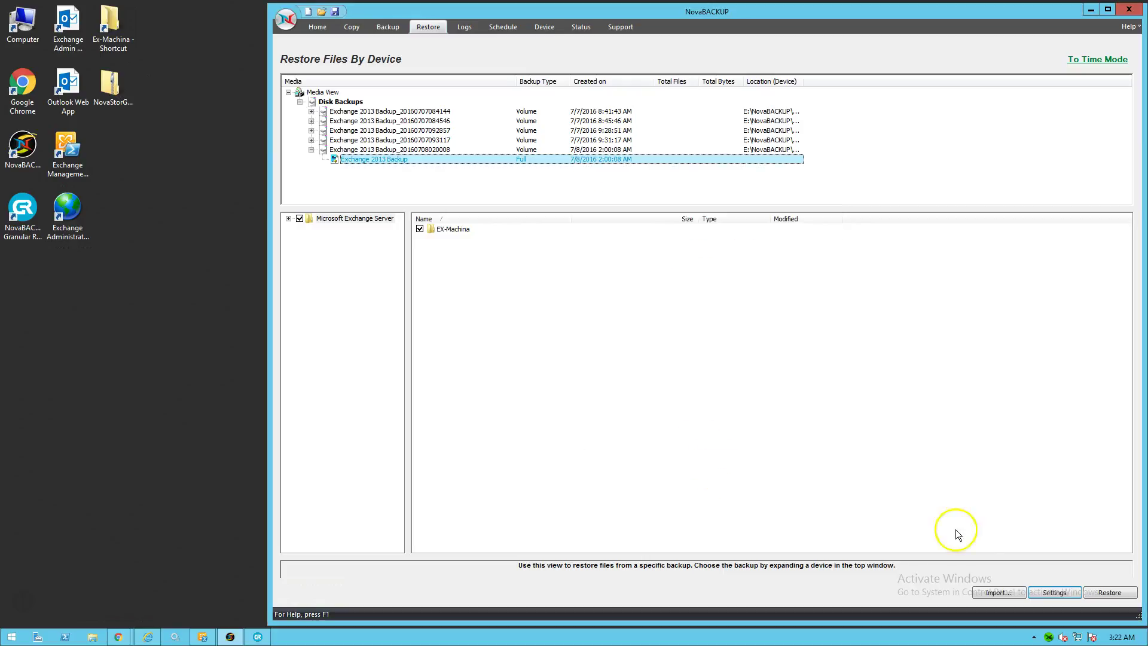
{"action": "left_click", "coordinate": [1106, 593]}
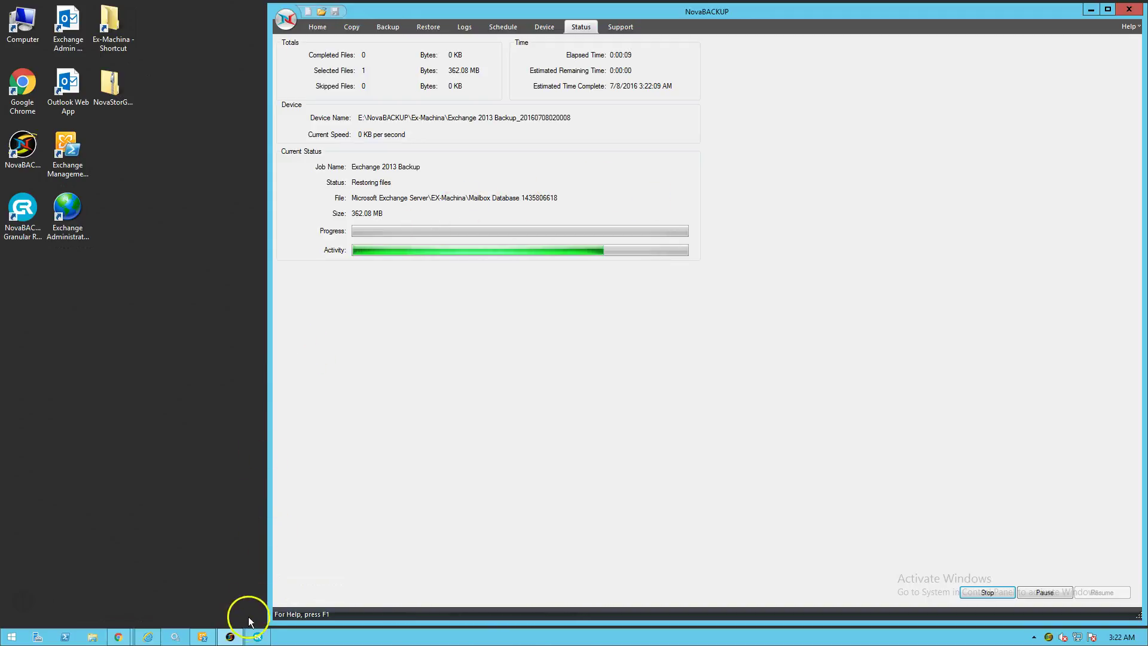
Bring the Granular Restore window forward and dismiss its initial file-opening dialog
{"action": "mouse_move", "coordinate": [256, 634]}
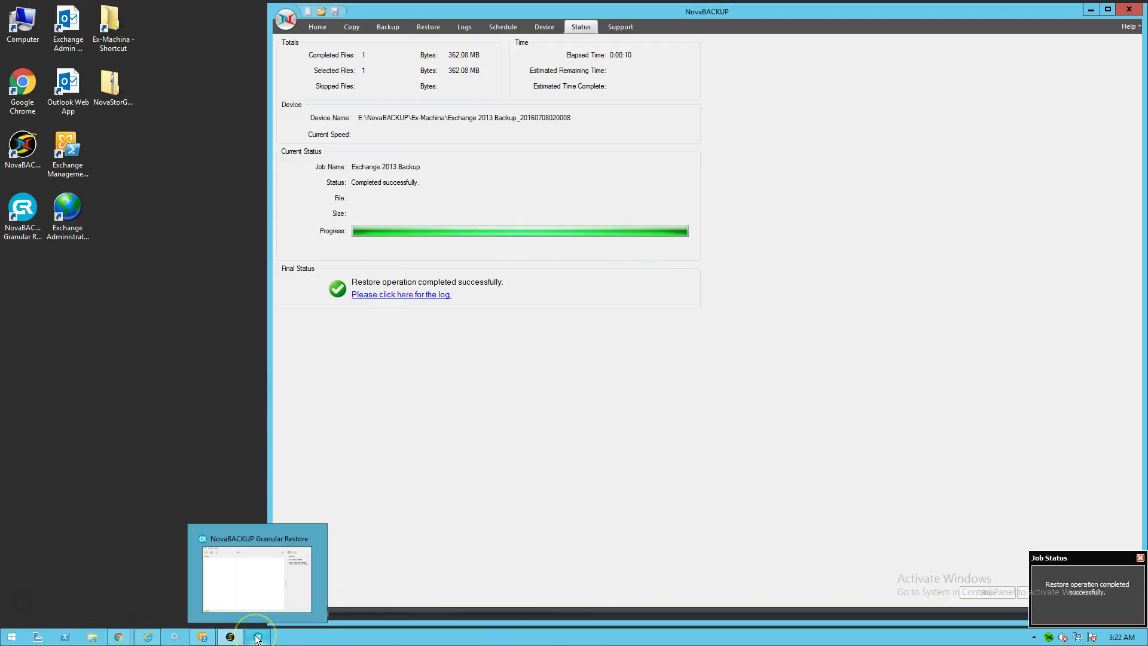
{"action": "left_click", "coordinate": [256, 597]}
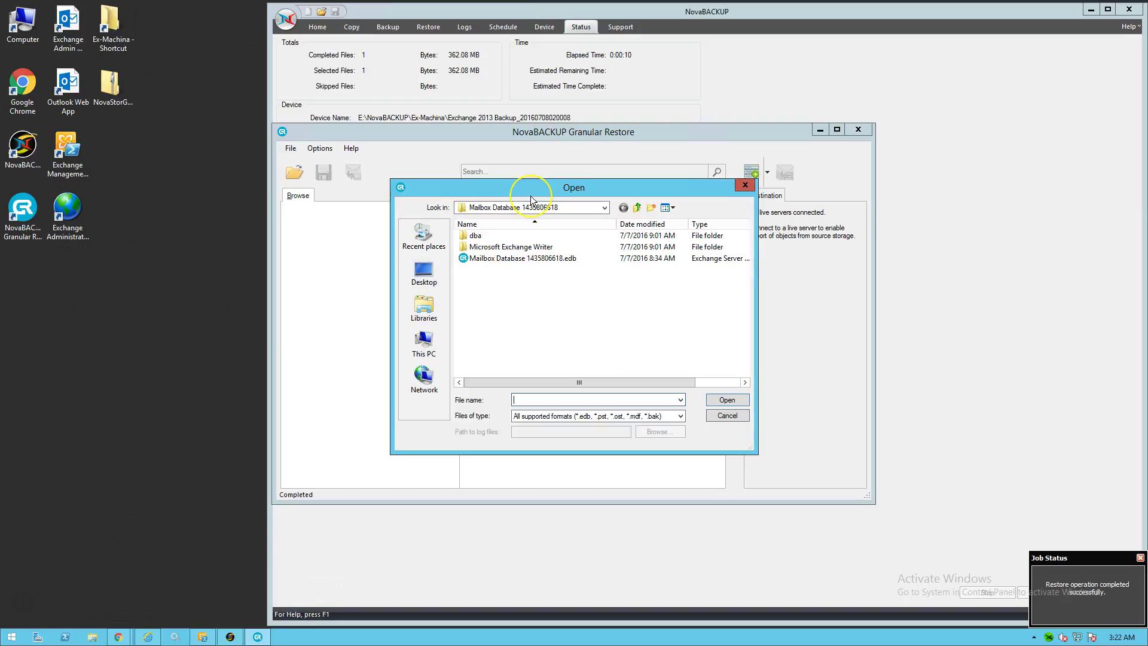
{"action": "left_click", "coordinate": [728, 416]}
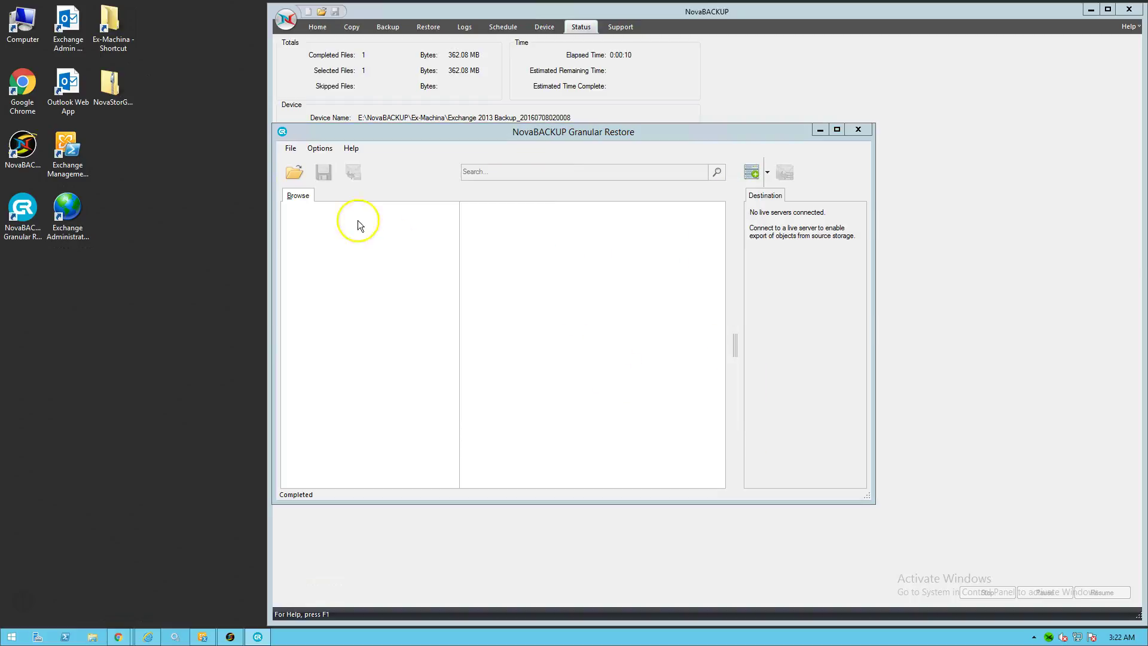
{"action": "left_click", "coordinate": [290, 150]}
{"action": "left_click", "coordinate": [291, 150]}
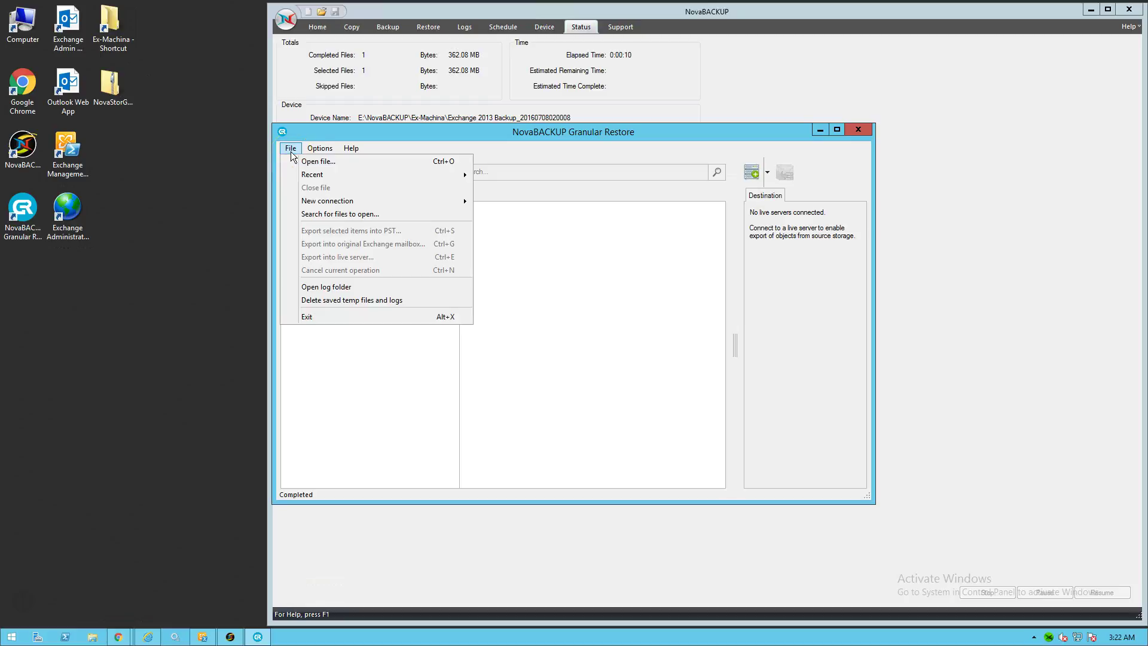
Open Mailbox Database 1435806618.edb from C:\TMP\Exchange Restore\Microsoft Exchange Server\EX-Machina
{"action": "left_click", "coordinate": [307, 162]}
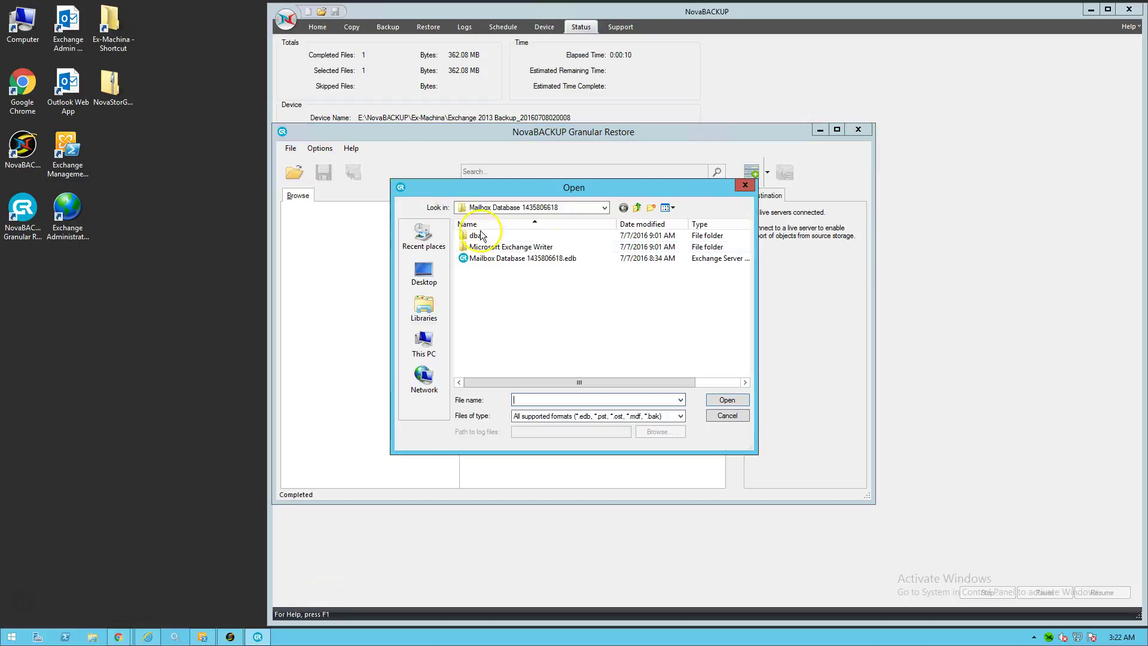
{"action": "left_click", "coordinate": [589, 208]}
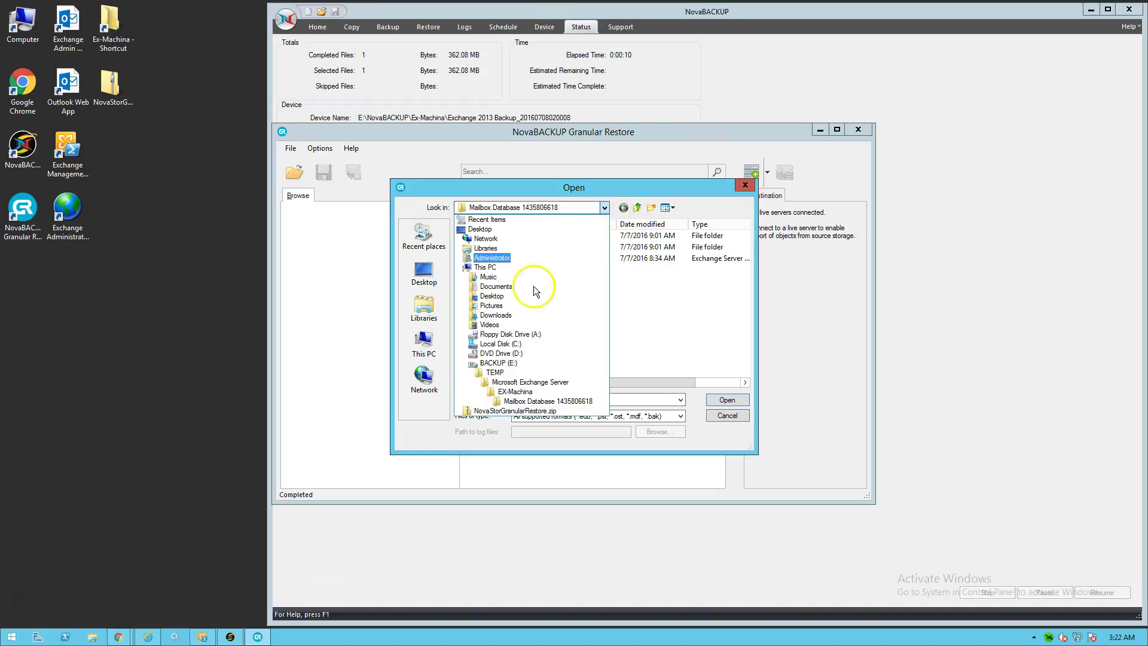
{"action": "left_click", "coordinate": [501, 337]}
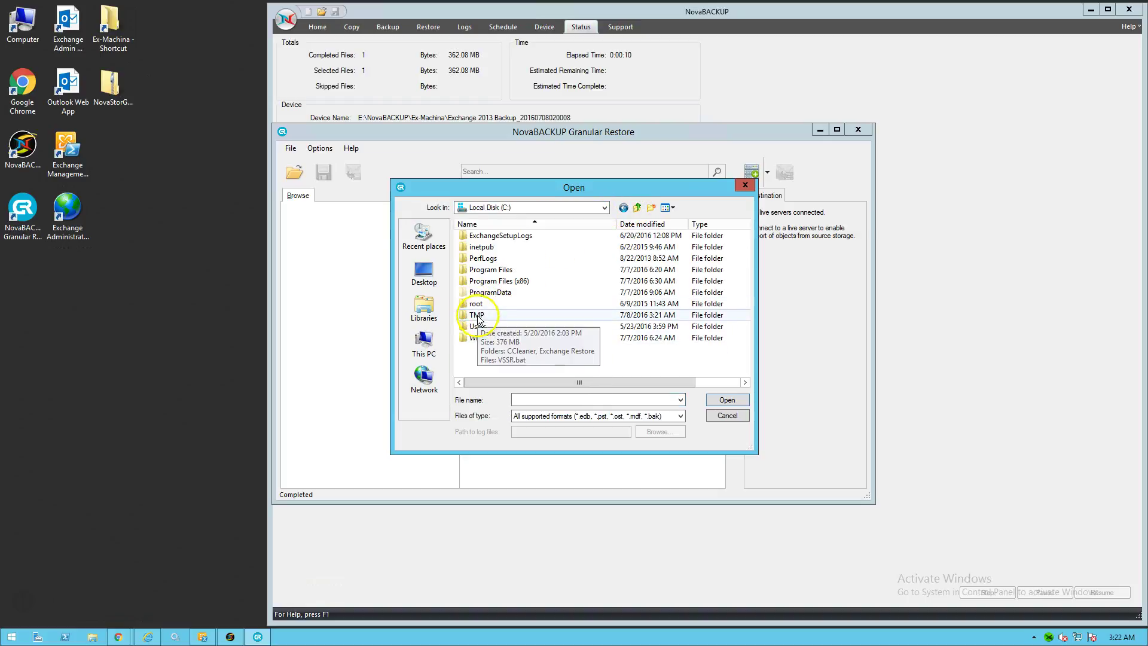
{"action": "double_click", "coordinate": [478, 315]}
{"action": "double_click", "coordinate": [485, 247]}
{"action": "double_click", "coordinate": [479, 236]}
{"action": "double_click", "coordinate": [489, 239]}
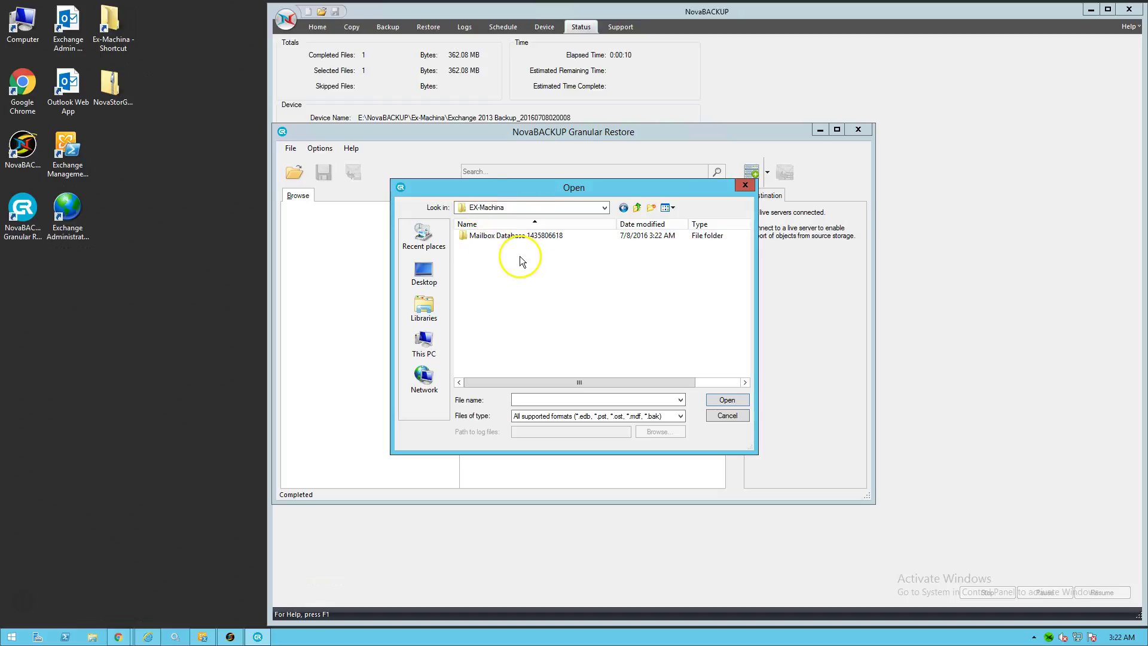
{"action": "double_click", "coordinate": [515, 239]}
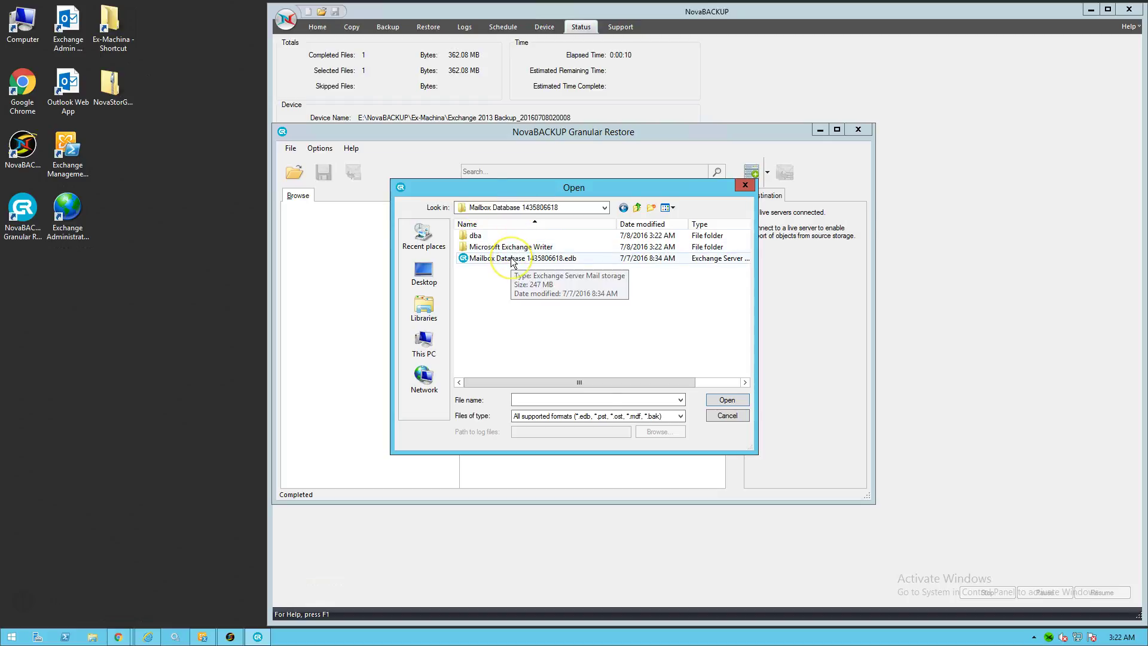
{"action": "left_click", "coordinate": [512, 260]}
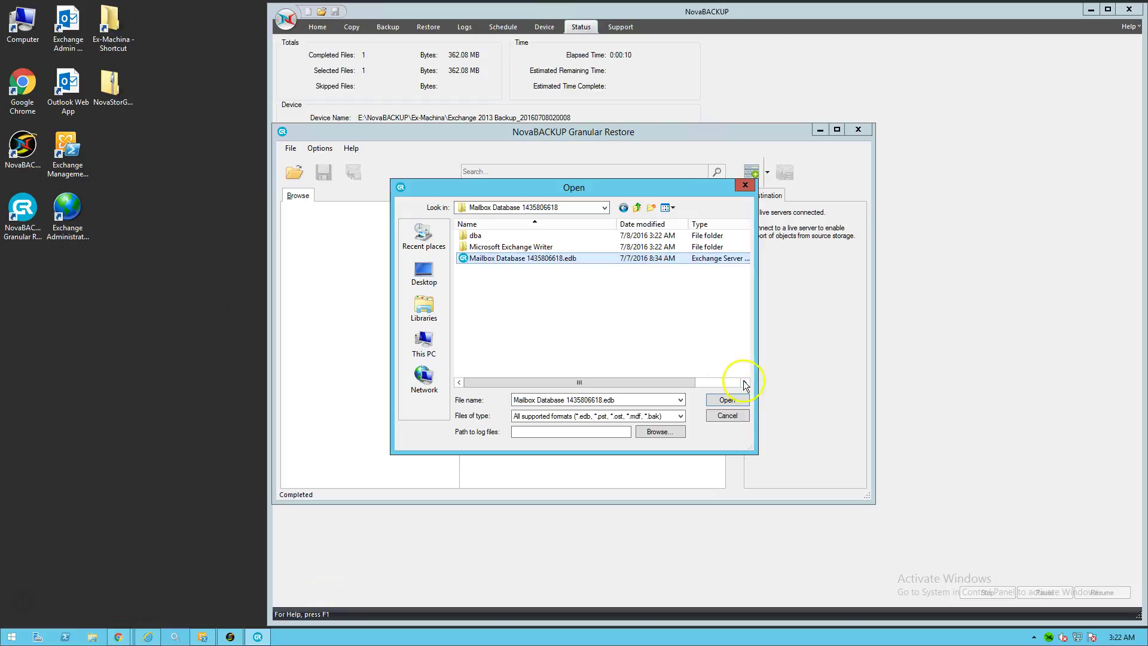
{"action": "left_click", "coordinate": [720, 383]}
{"action": "left_click_drag", "start_coordinate": [712, 383], "coordinate": [651, 383]}
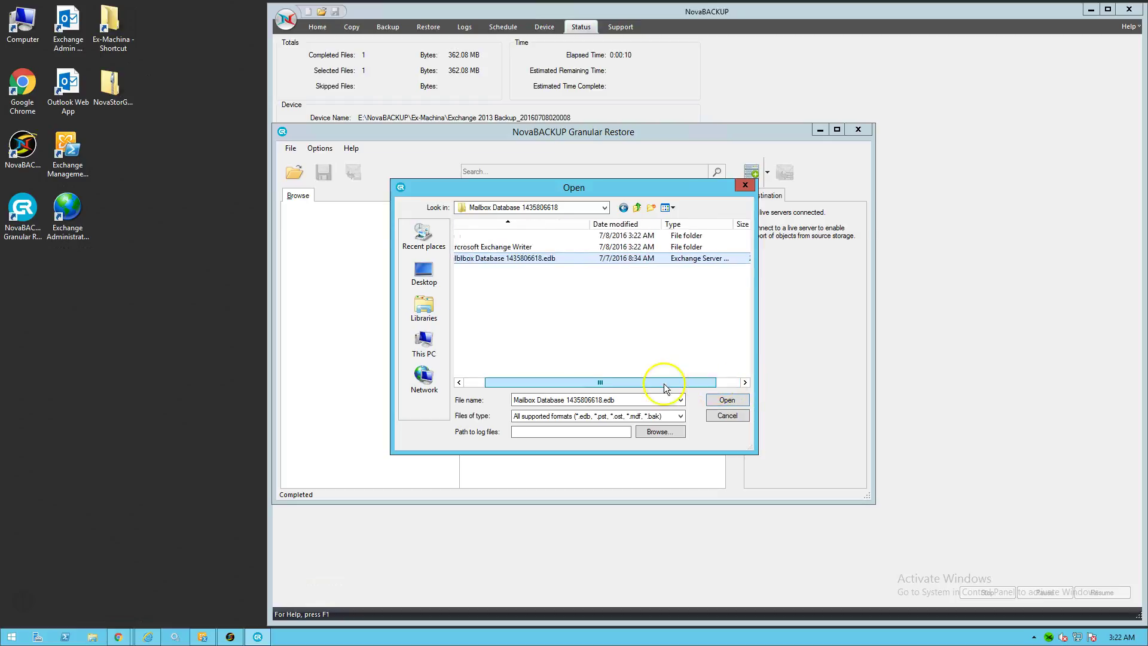
{"action": "left_click", "coordinate": [722, 404]}
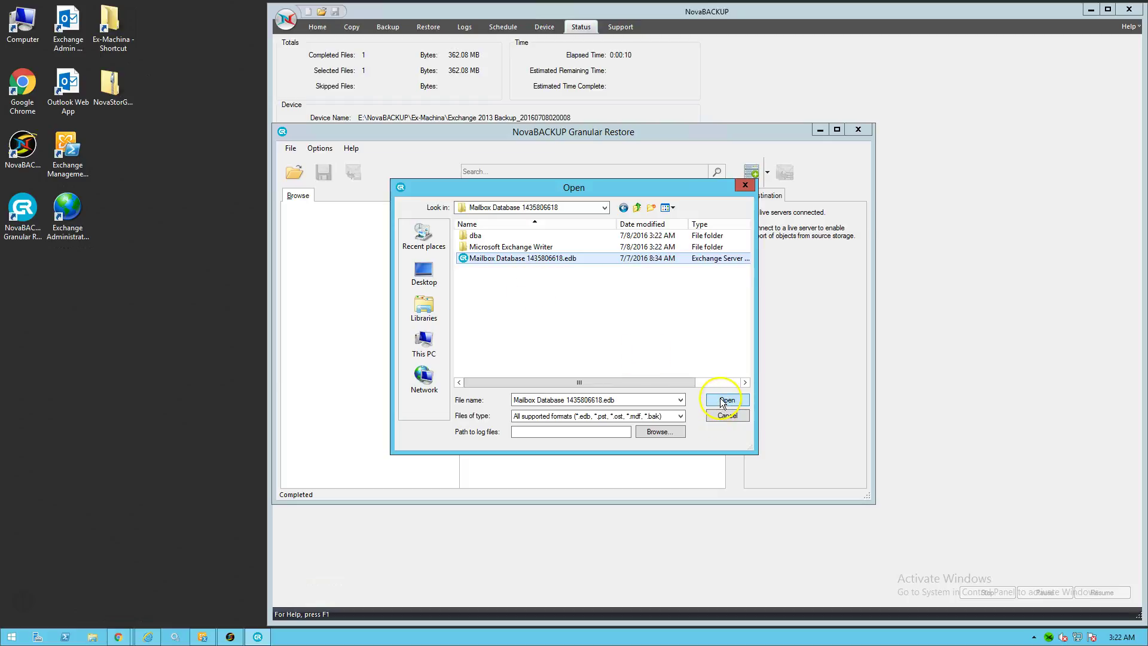
{"action": "left_click", "coordinate": [726, 401]}
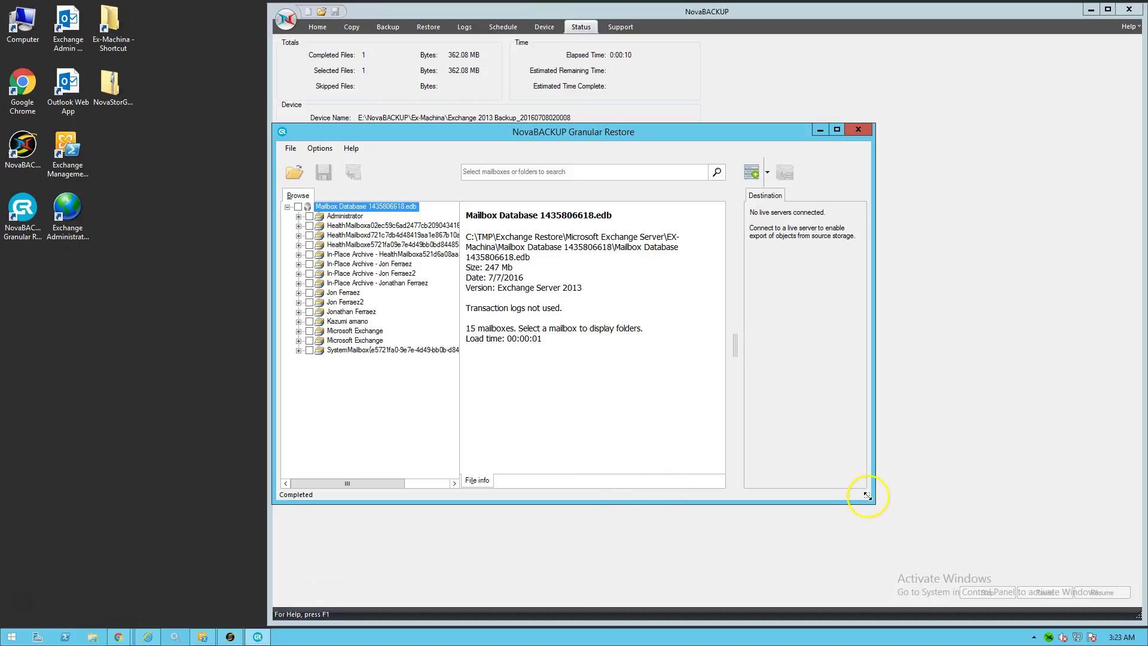
Expand a user's mailbox, browse Calendar, Contacts, Sent Items and Inbox, then tick the whole mailbox
{"action": "left_click_drag", "start_coordinate": [867, 496], "coordinate": [1007, 525]}
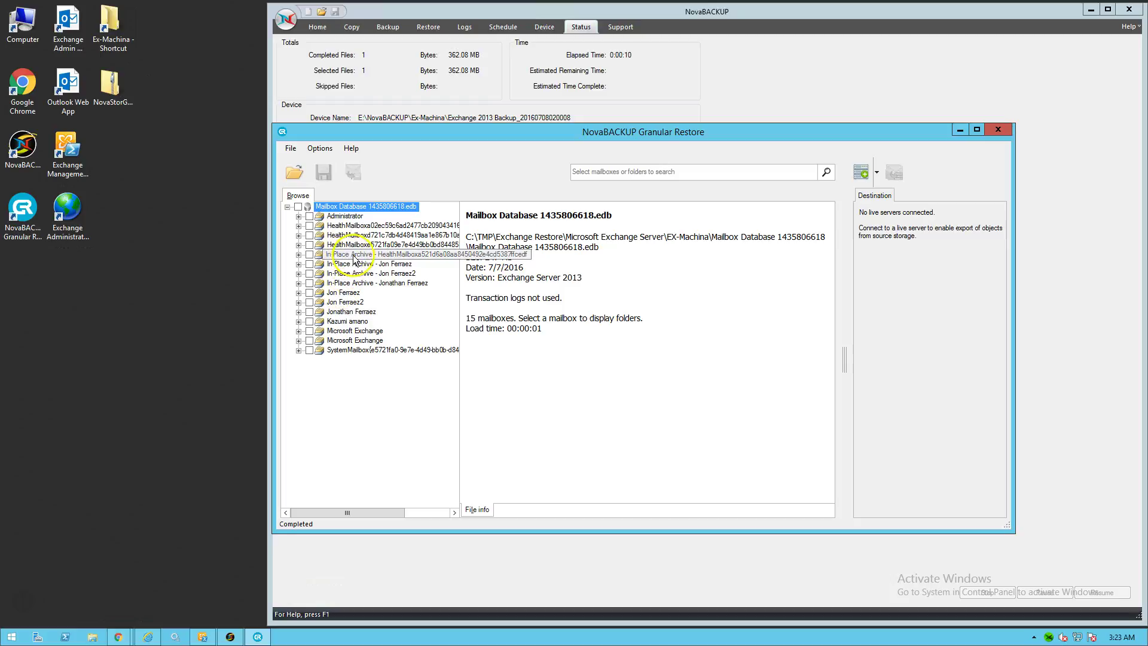
{"action": "left_click", "coordinate": [345, 303]}
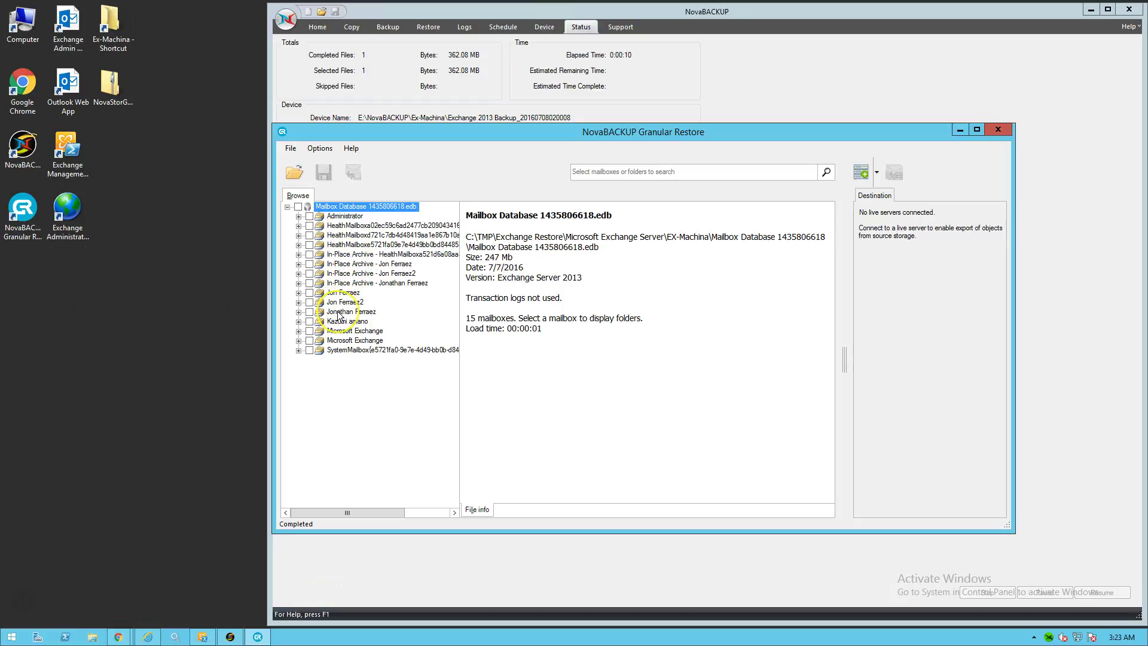
{"action": "left_click", "coordinate": [338, 321]}
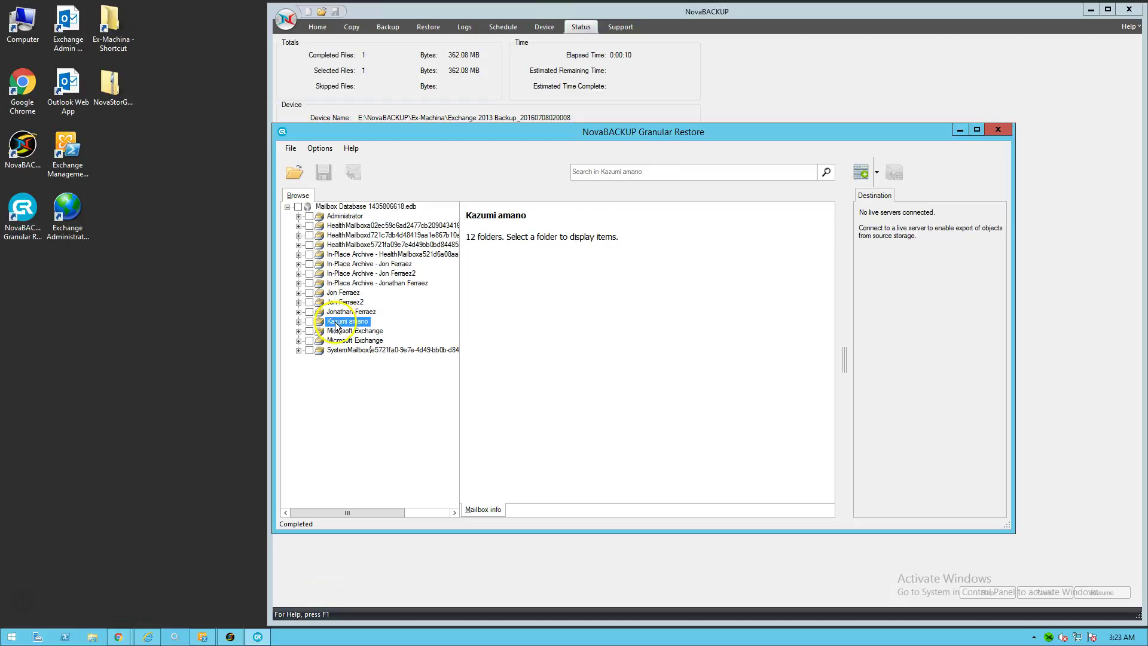
{"action": "left_click", "coordinate": [298, 322]}
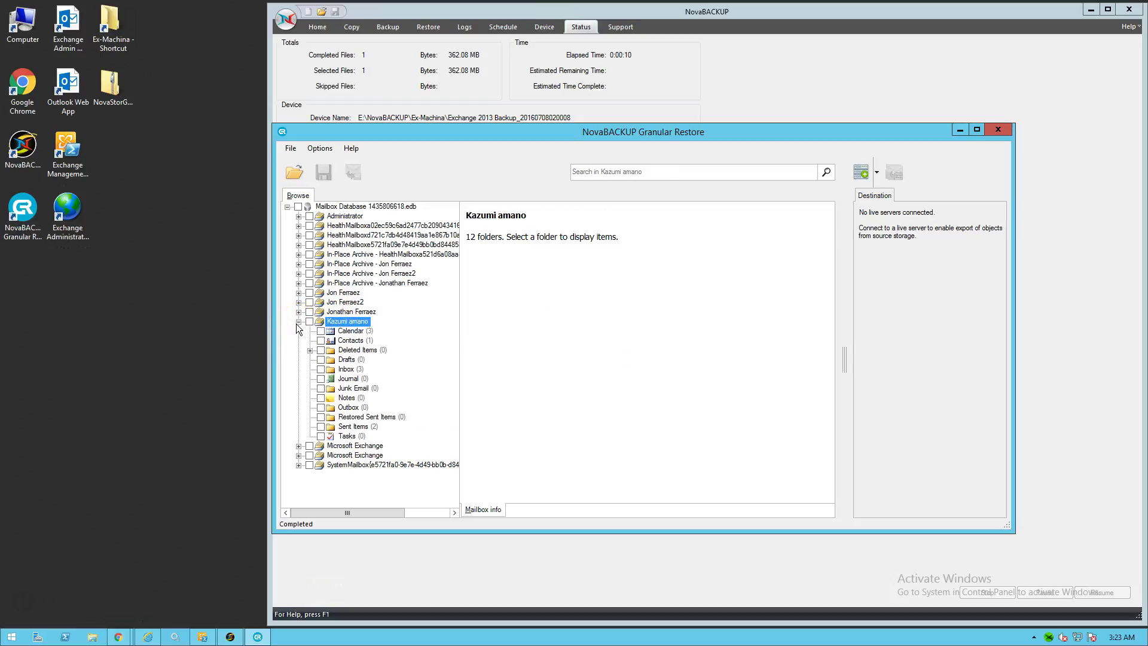
{"action": "left_click", "coordinate": [351, 331]}
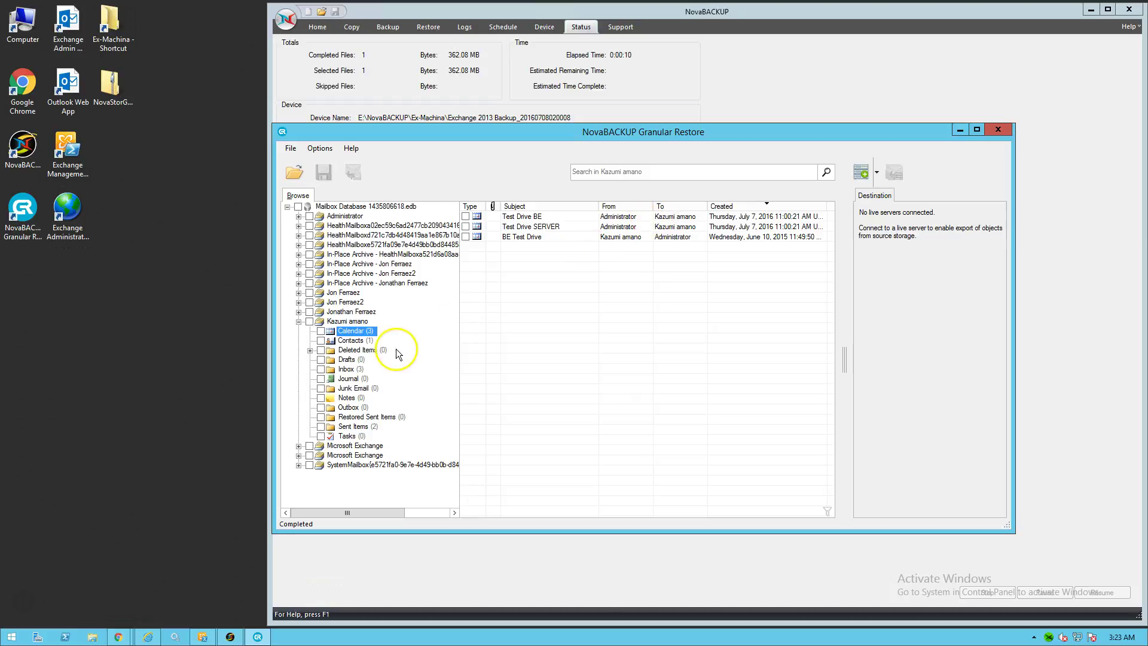
{"action": "left_click", "coordinate": [354, 341]}
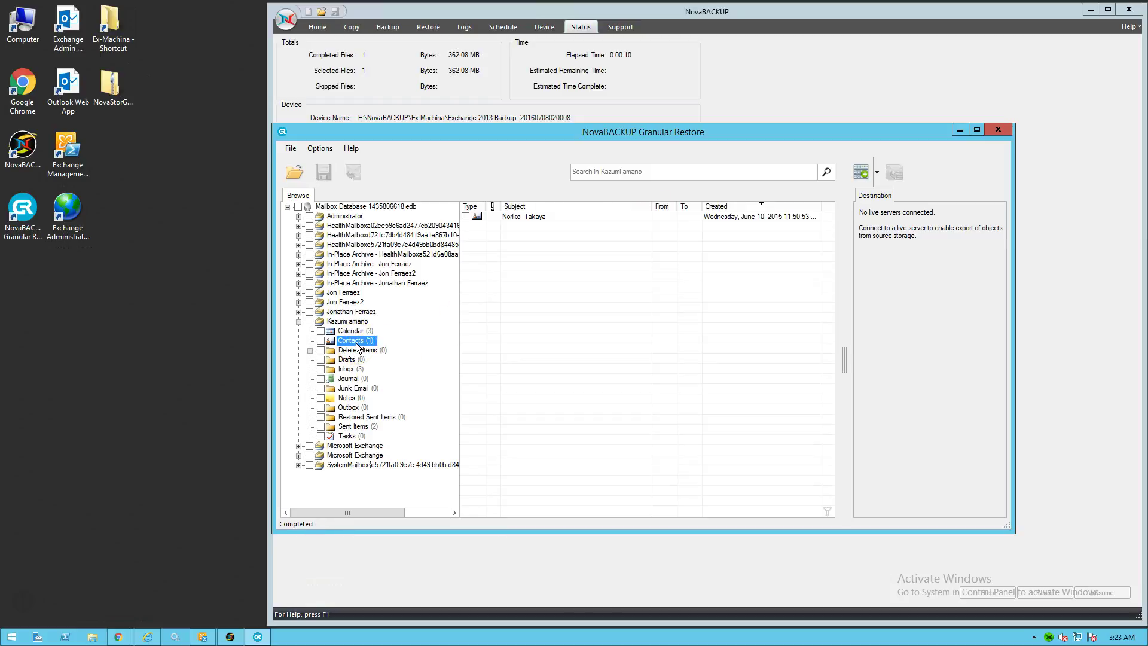
{"action": "left_click", "coordinate": [351, 427]}
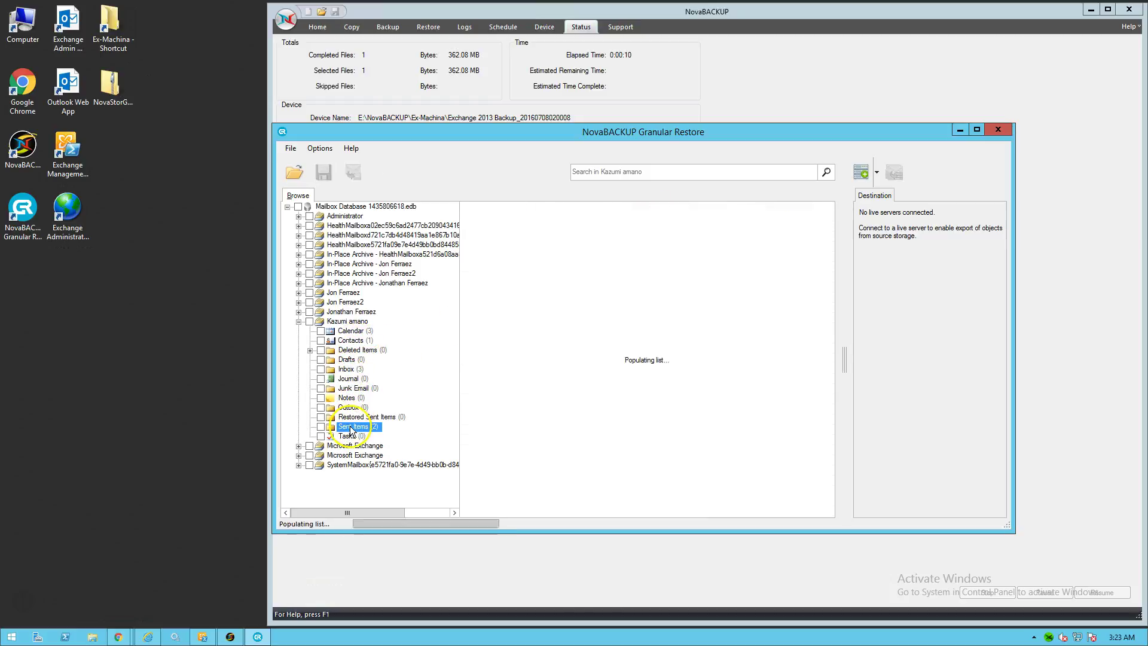
{"action": "left_click", "coordinate": [385, 369]}
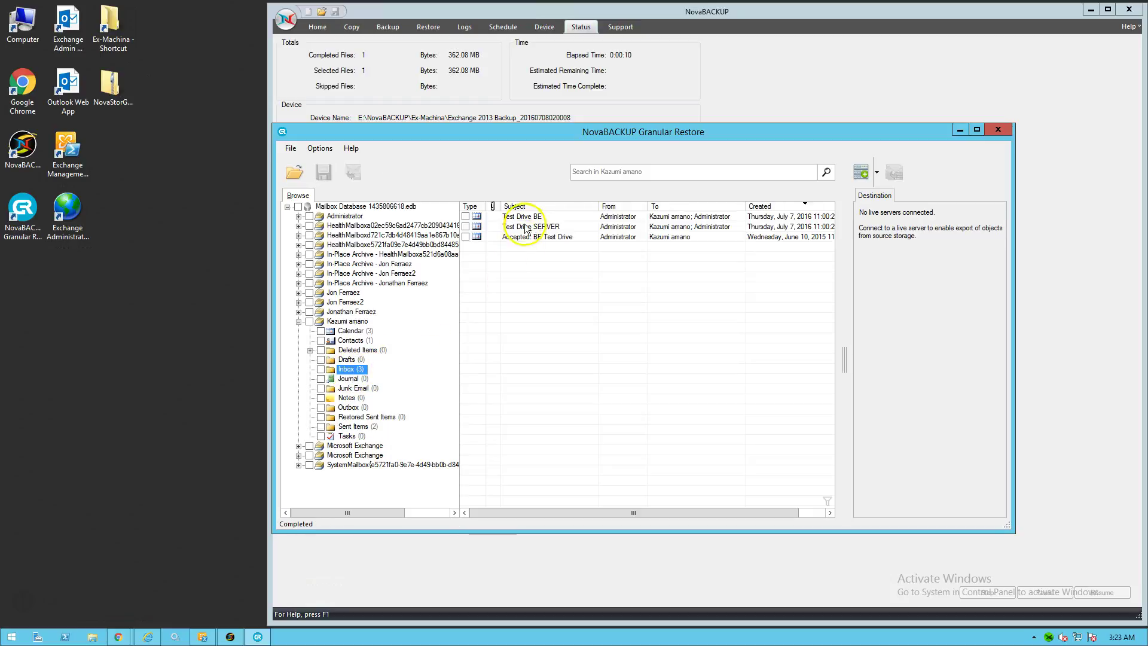
{"action": "left_click", "coordinate": [309, 321]}
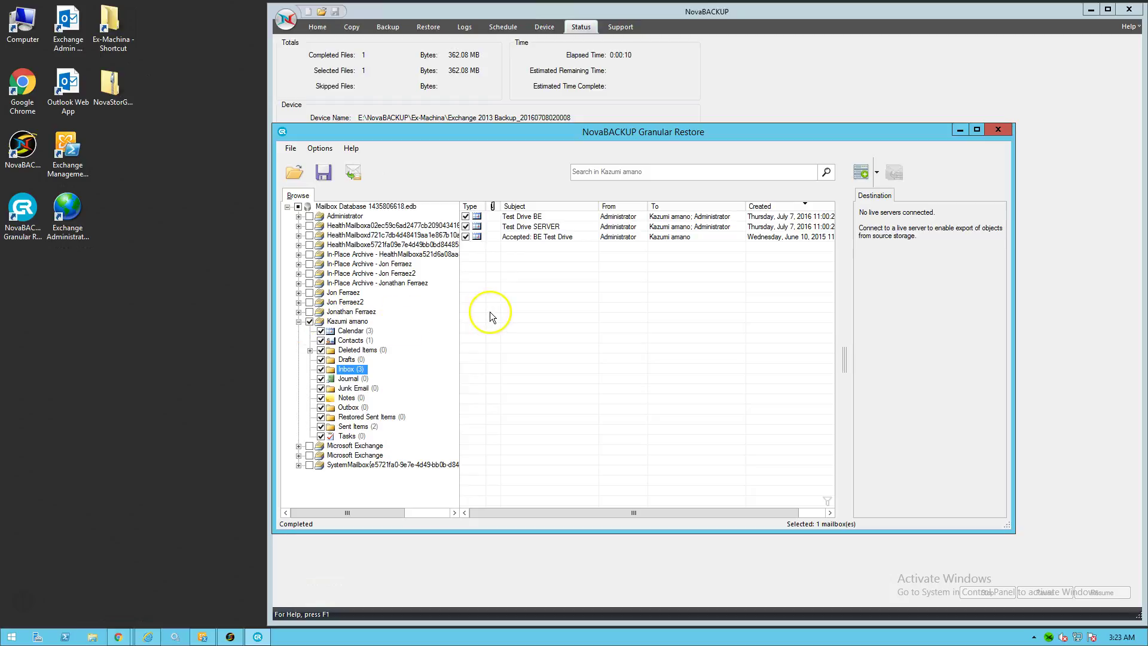
Clear the whole-mailbox tick and check only Calendar and Inbox, leaving Contacts unchecked
{"action": "left_click", "coordinate": [310, 321]}
{"action": "left_click", "coordinate": [321, 330]}
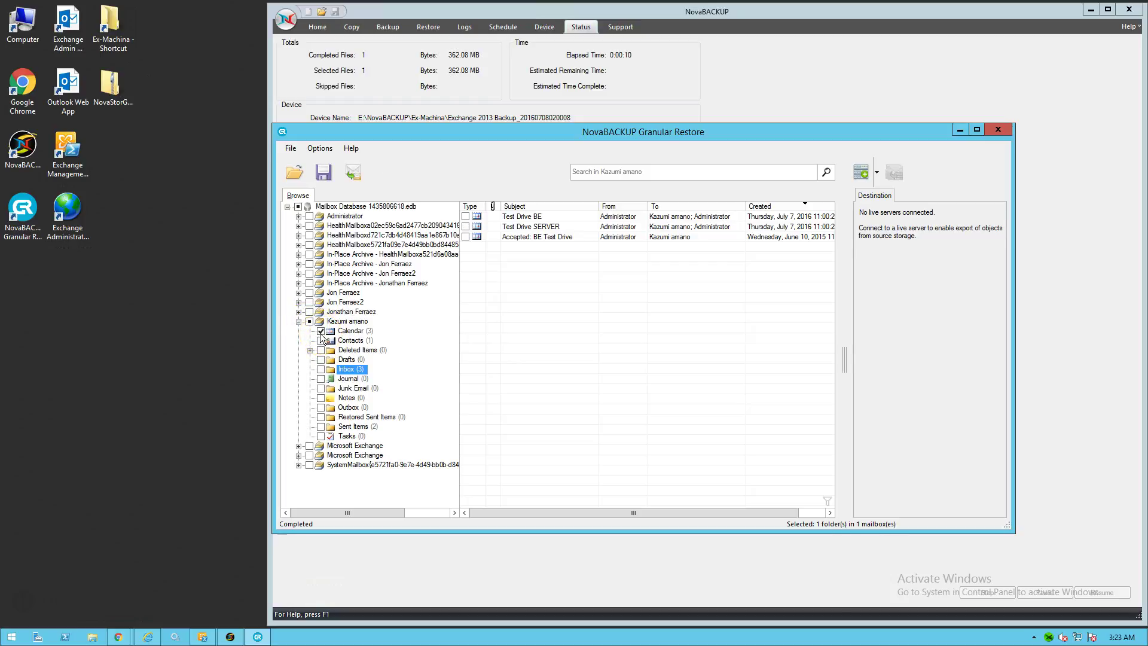
{"action": "left_click", "coordinate": [321, 332]}
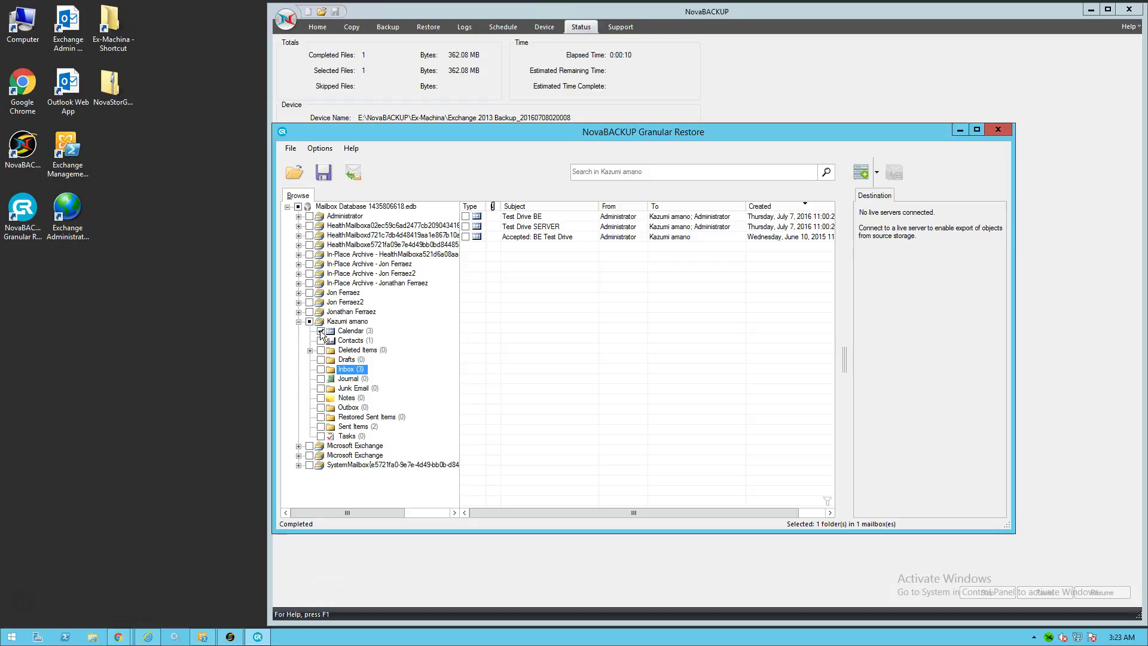
{"action": "left_click", "coordinate": [467, 240]}
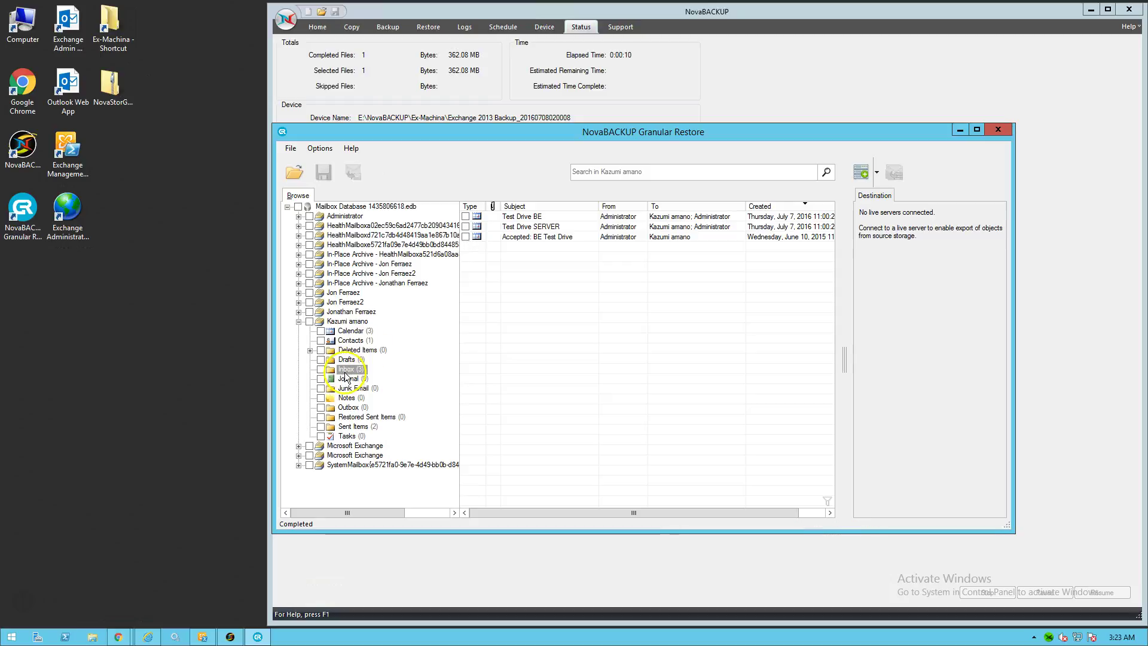
{"action": "left_click", "coordinate": [350, 341]}
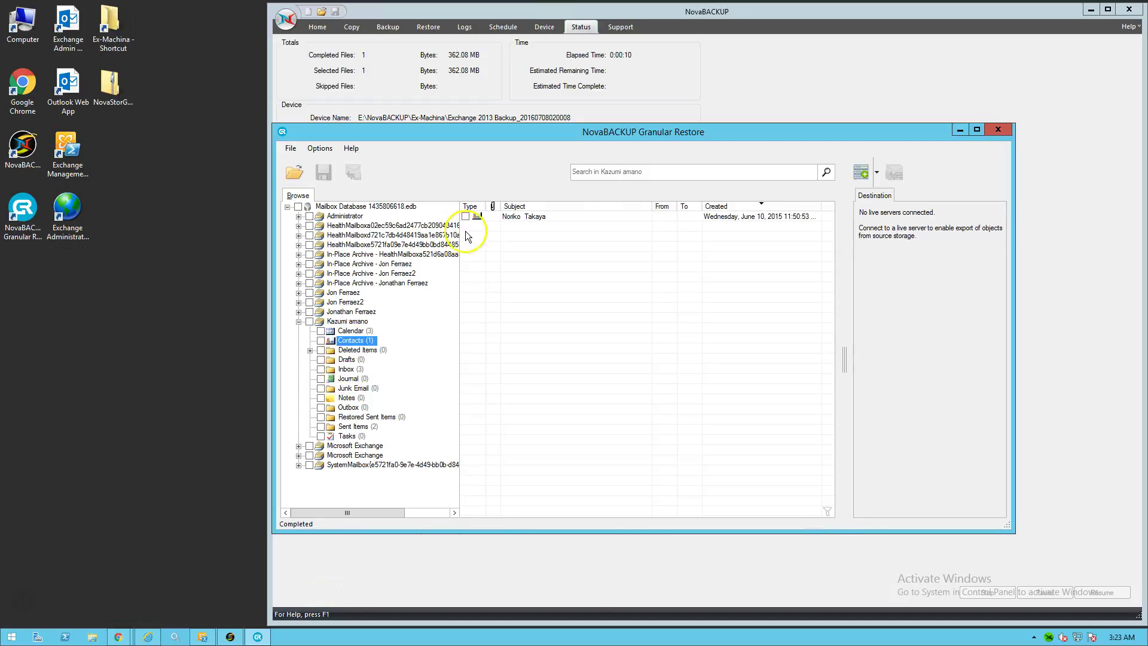
{"action": "left_click", "coordinate": [466, 217]}
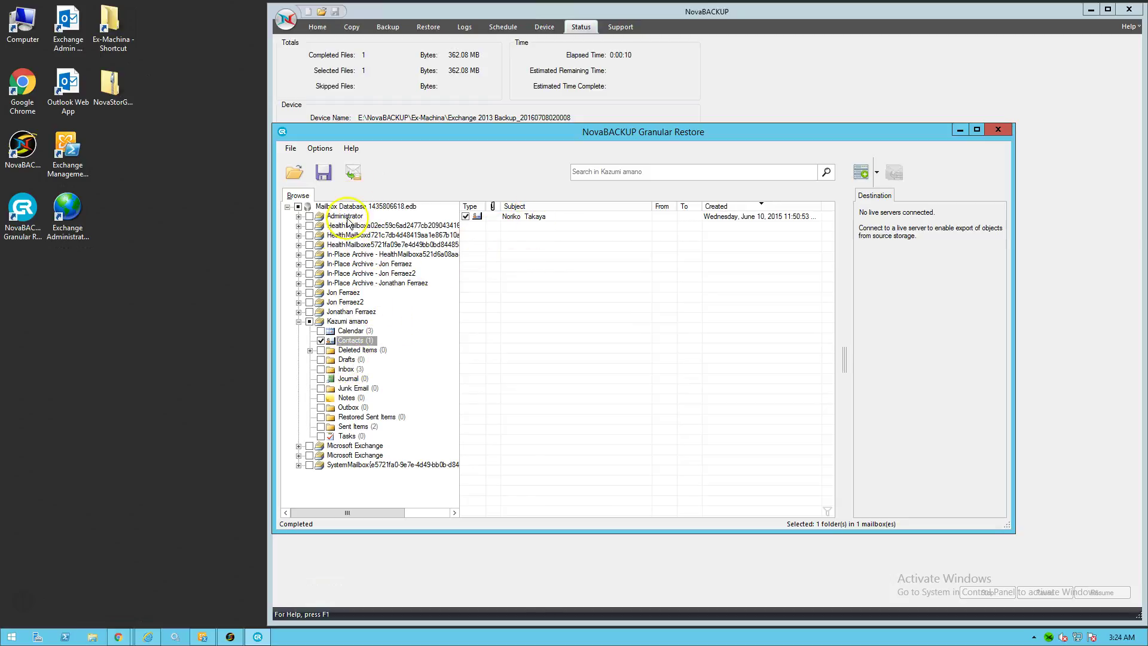
{"action": "left_click", "coordinate": [322, 340]}
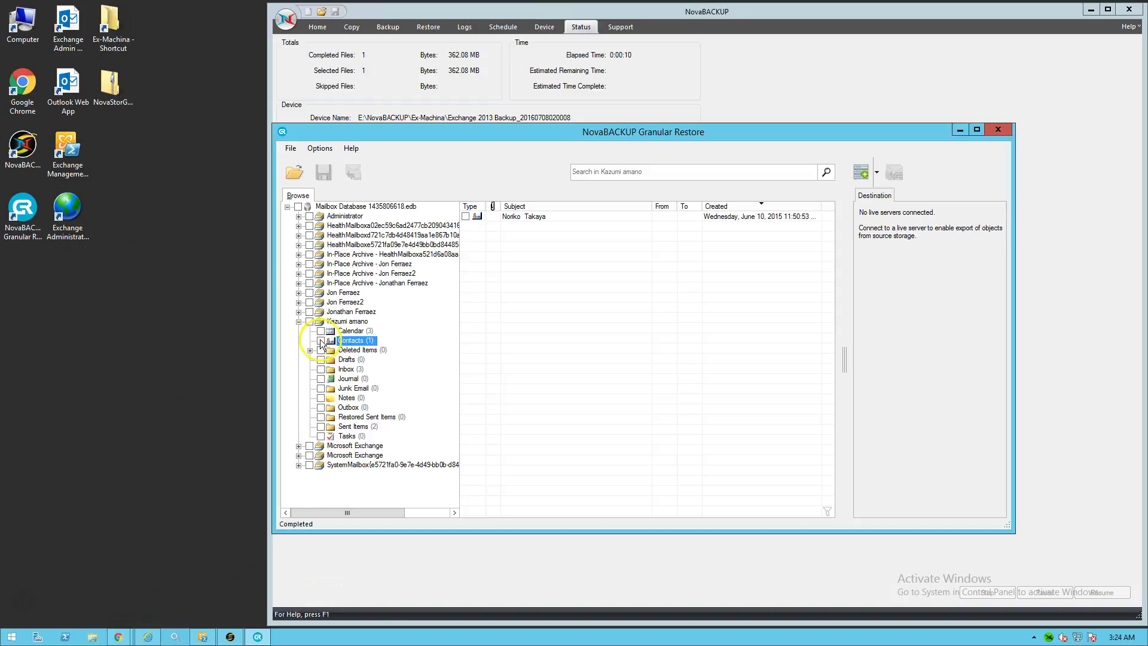
{"action": "left_click", "coordinate": [321, 331]}
{"action": "left_click", "coordinate": [321, 368]}
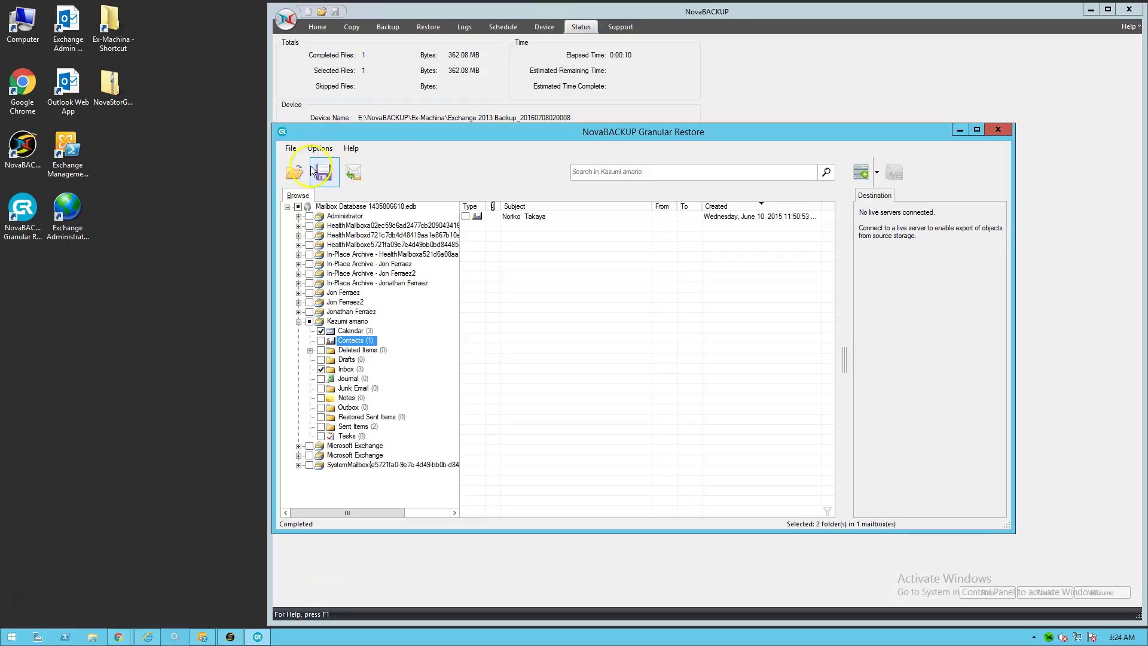
Export the marked folders to E:\TEMP\Restored PST Files as a Unicode PST
{"action": "left_click", "coordinate": [291, 149]}
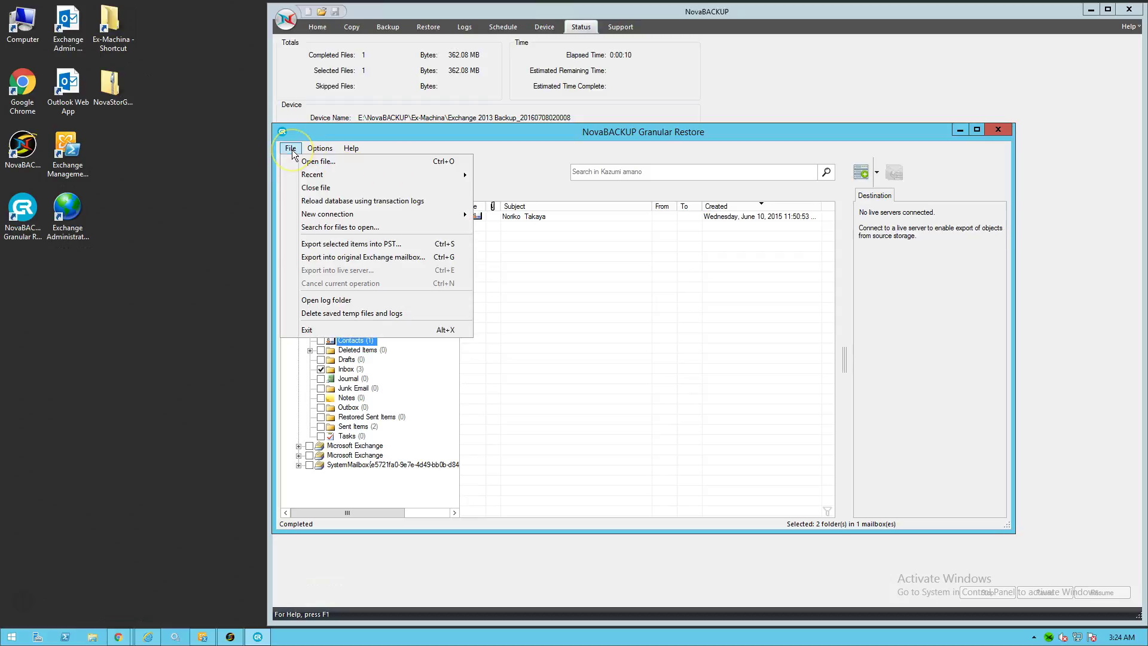
{"action": "left_click", "coordinate": [396, 245]}
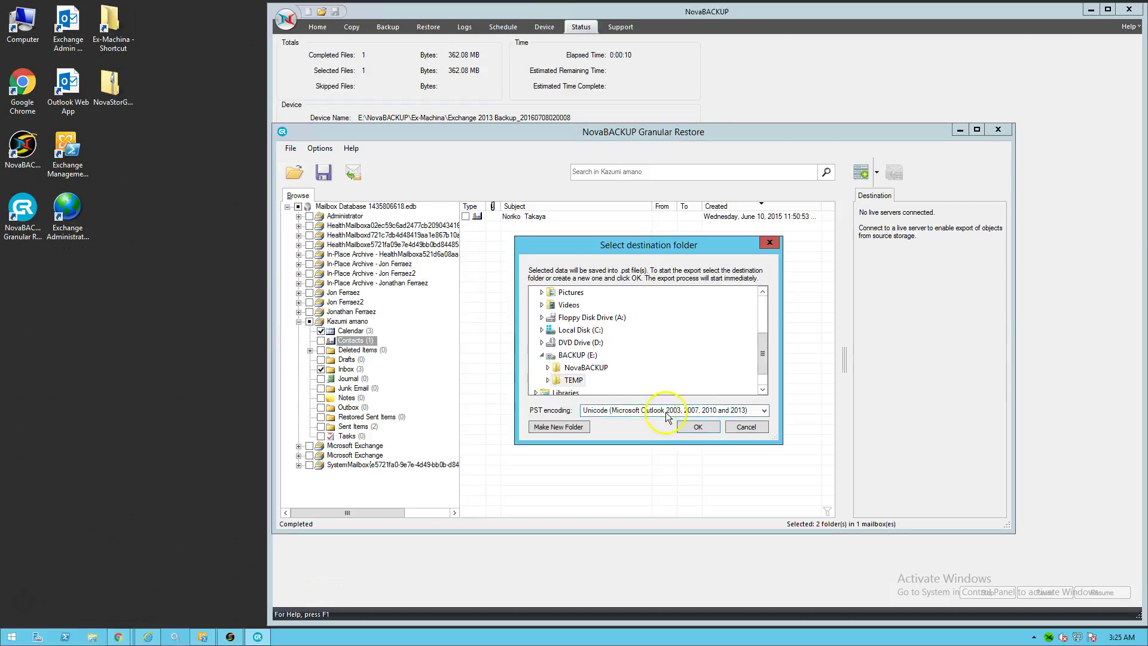
{"action": "left_click", "coordinate": [578, 381]}
{"action": "left_click", "coordinate": [578, 358]}
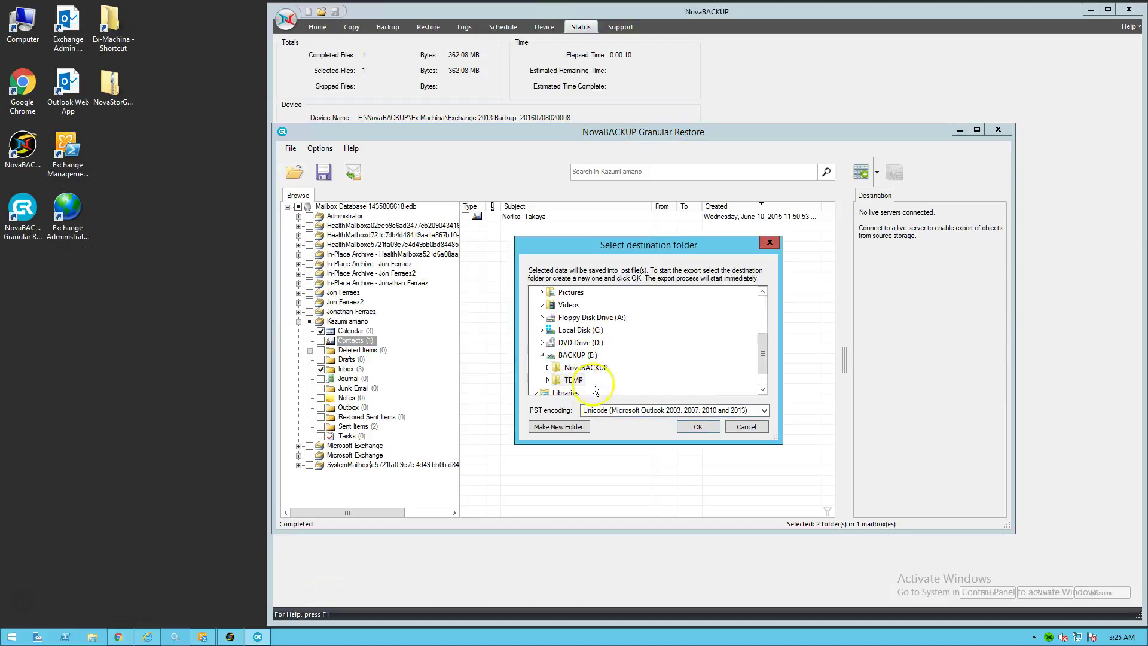
{"action": "left_click", "coordinate": [574, 382]}
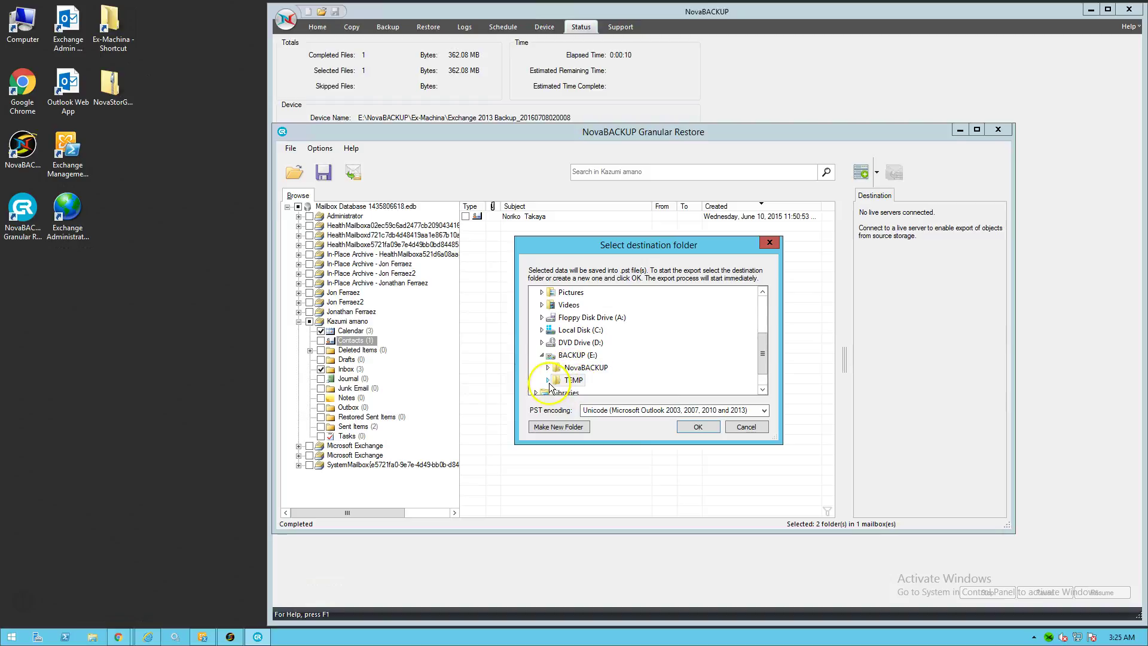
{"action": "left_click", "coordinate": [577, 356]}
{"action": "double_click", "coordinate": [574, 381]}
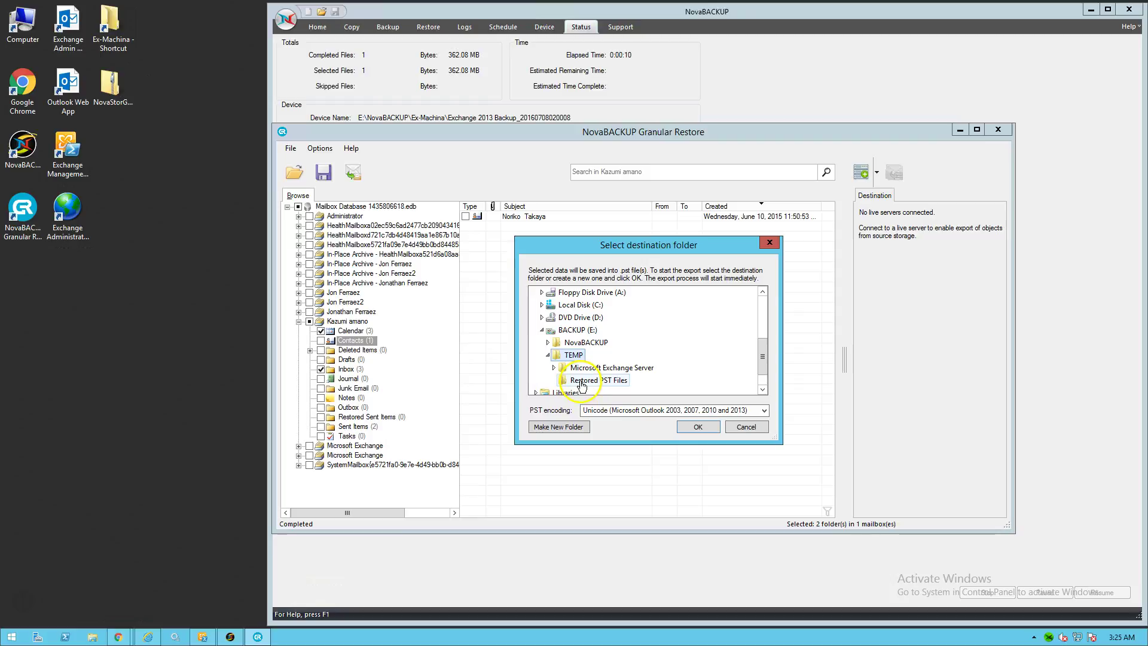
{"action": "left_click", "coordinate": [588, 383]}
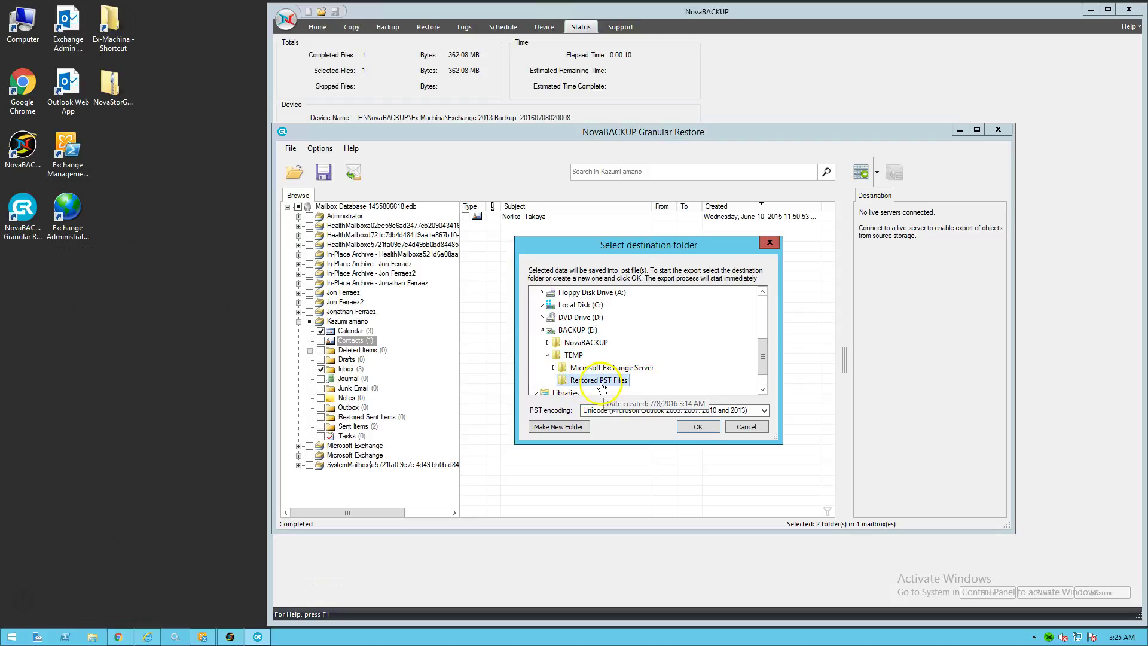
{"action": "left_click", "coordinate": [714, 429]}
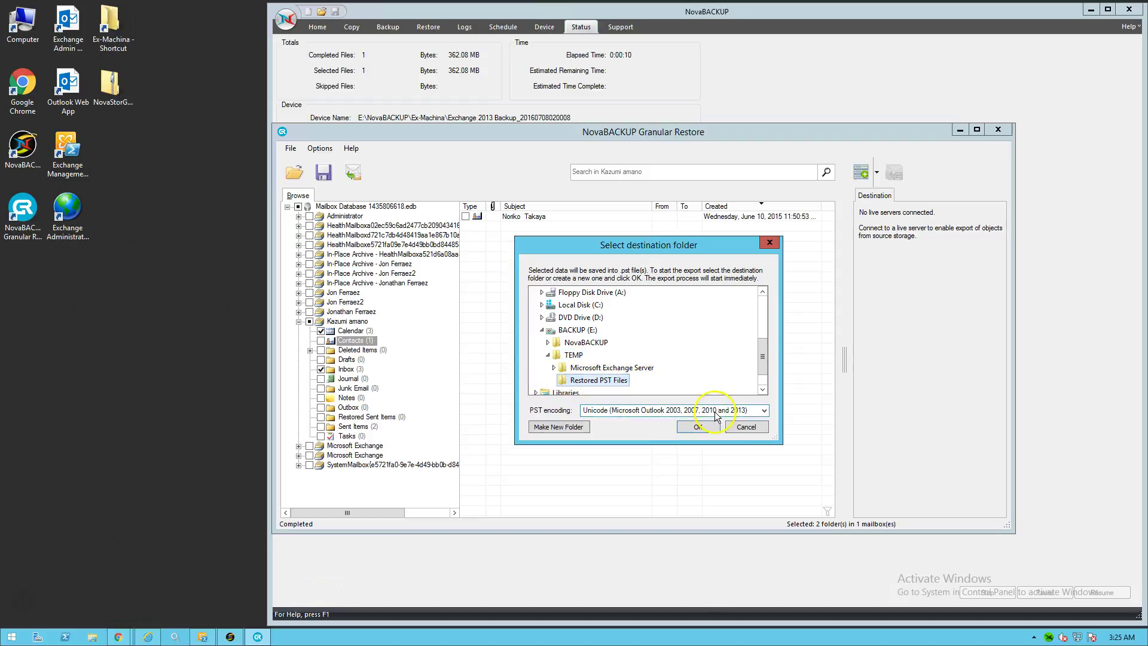
{"action": "left_click", "coordinate": [715, 411]}
{"action": "left_click", "coordinate": [715, 412]}
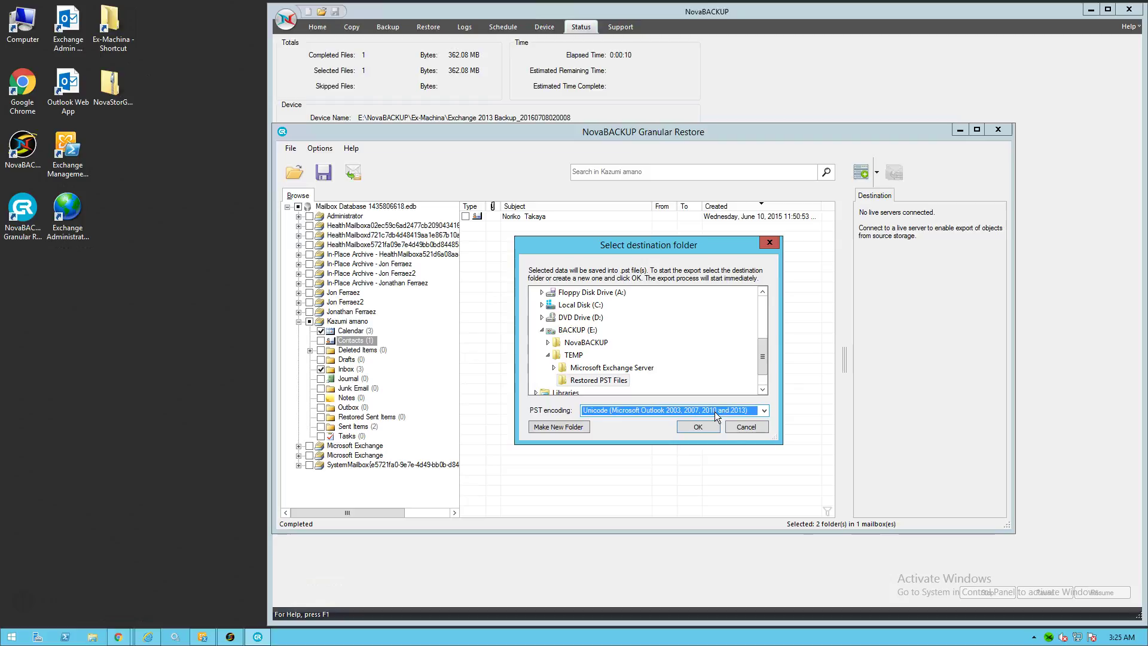
{"action": "left_click", "coordinate": [698, 428]}
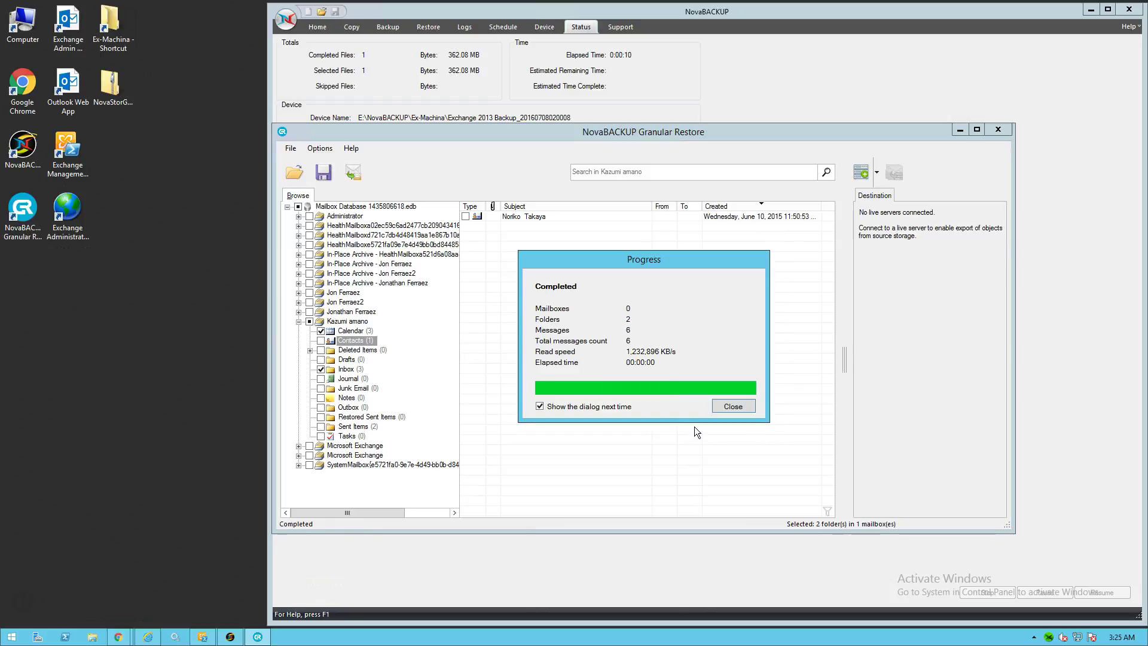
Browse File Explorer to E:\TEMP\Restored PST Files and select the 761 KB Recovery 001 PST
{"action": "left_click", "coordinate": [725, 406]}
{"action": "left_click", "coordinate": [92, 637]}
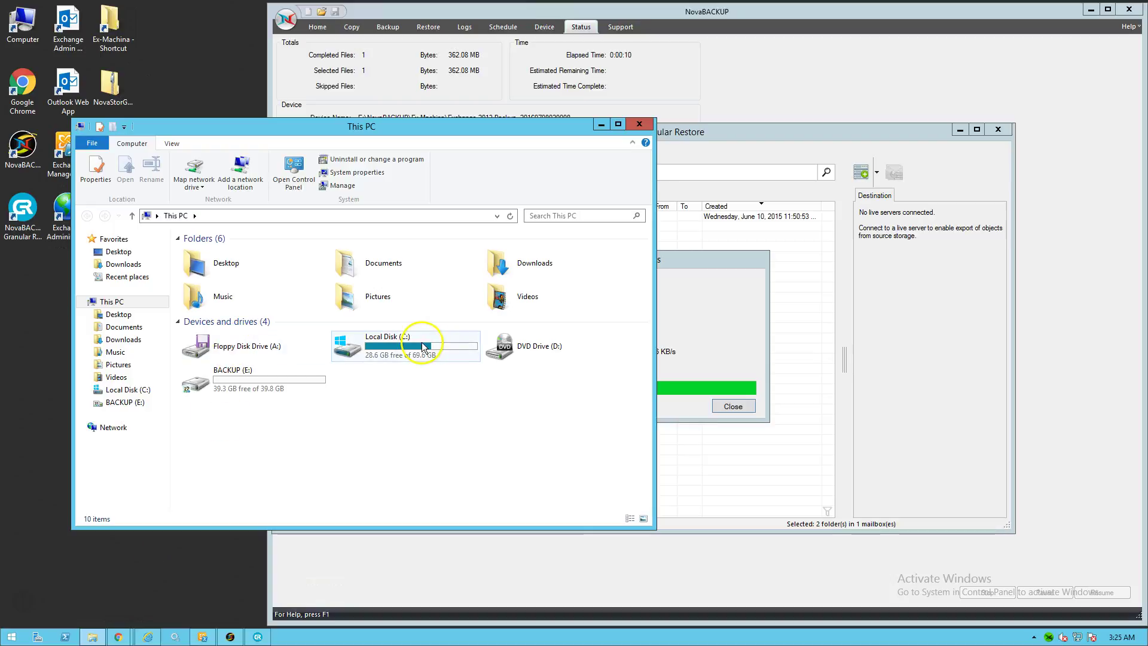
{"action": "double_click", "coordinate": [299, 382]}
{"action": "left_click", "coordinate": [209, 267]}
{"action": "double_click", "coordinate": [210, 266]}
{"action": "left_click", "coordinate": [240, 267]}
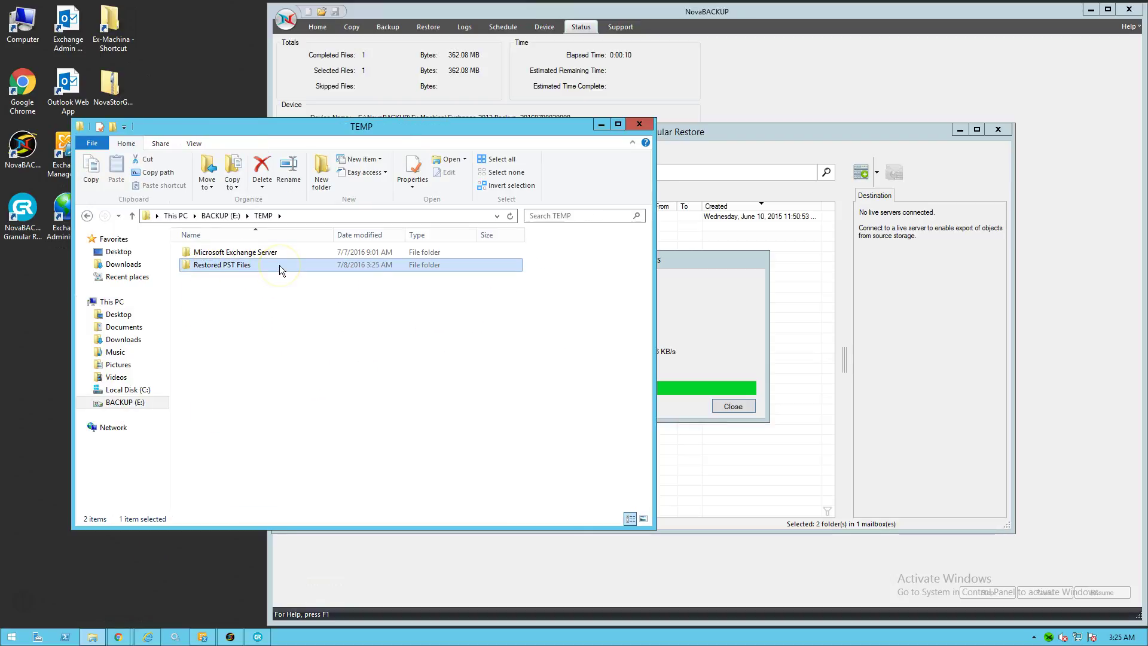
{"action": "double_click", "coordinate": [279, 265]}
{"action": "left_click", "coordinate": [257, 255]}
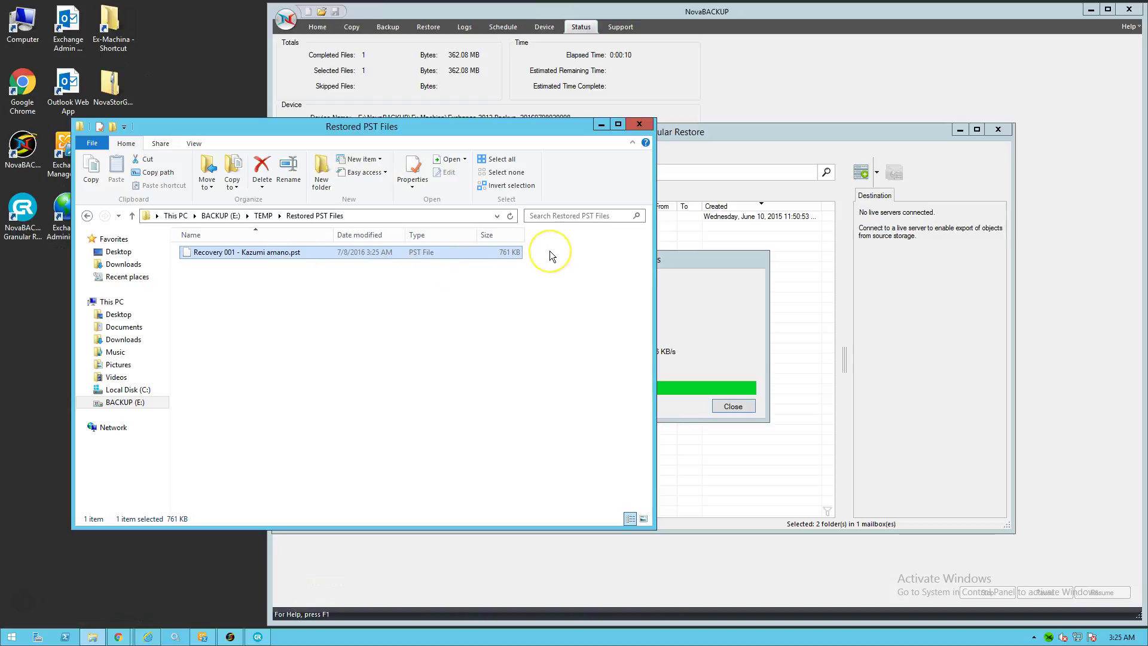
Minimize Explorer, close the PST export report, and choose Export into original Exchange mailbox
{"action": "left_click", "coordinate": [601, 126]}
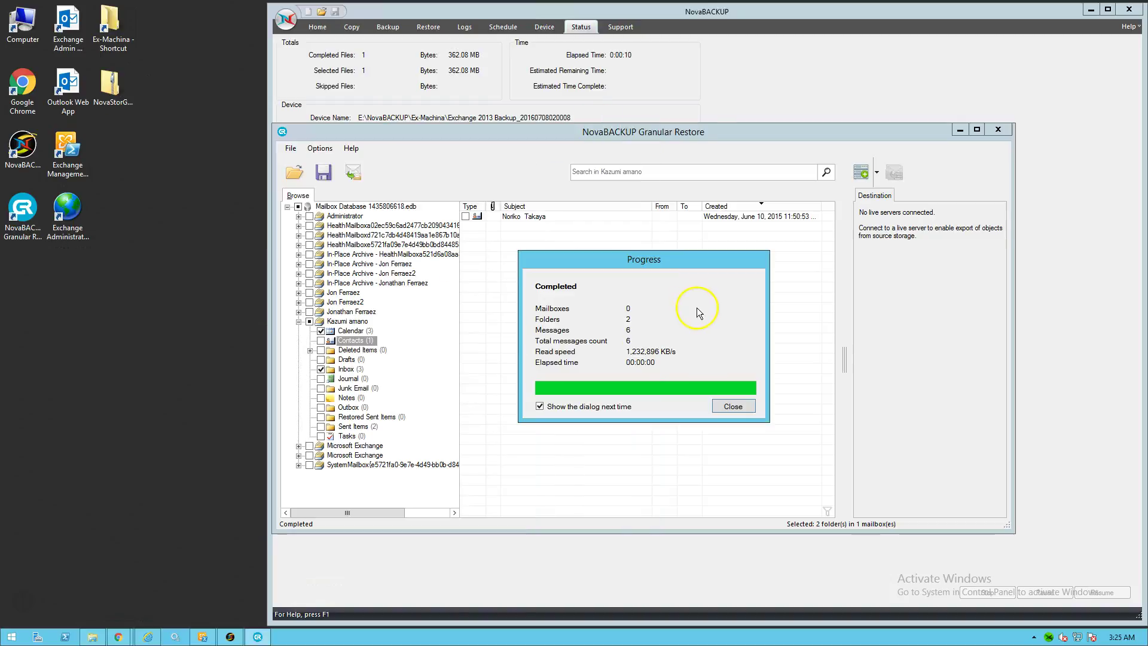
{"action": "left_click", "coordinate": [732, 406]}
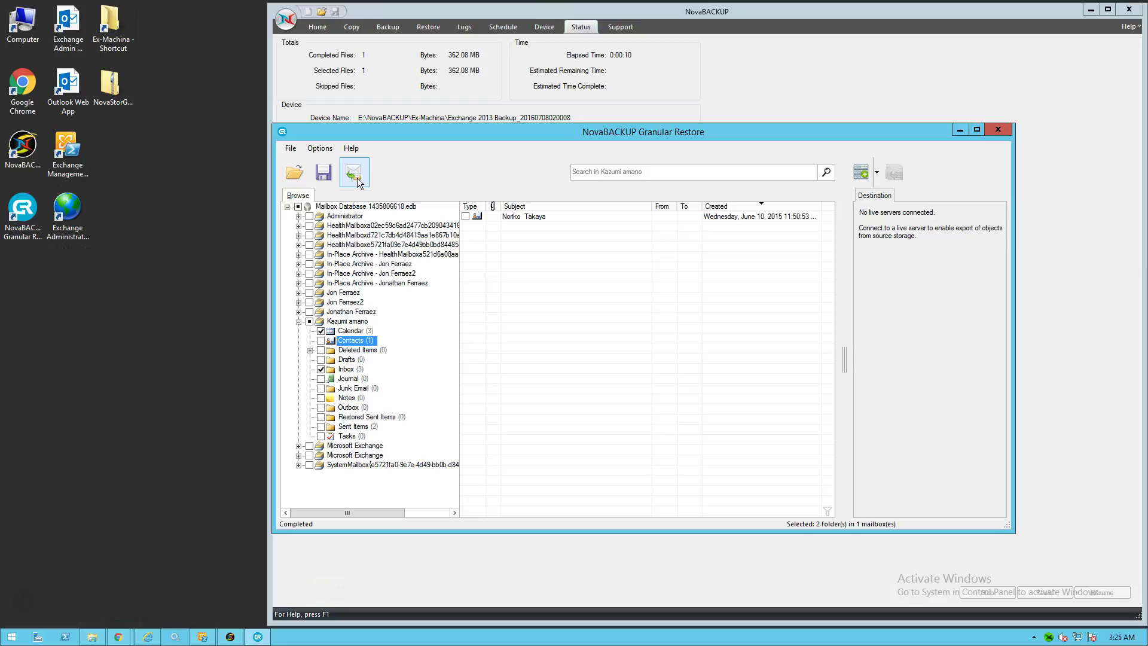
{"action": "left_click", "coordinate": [357, 176]}
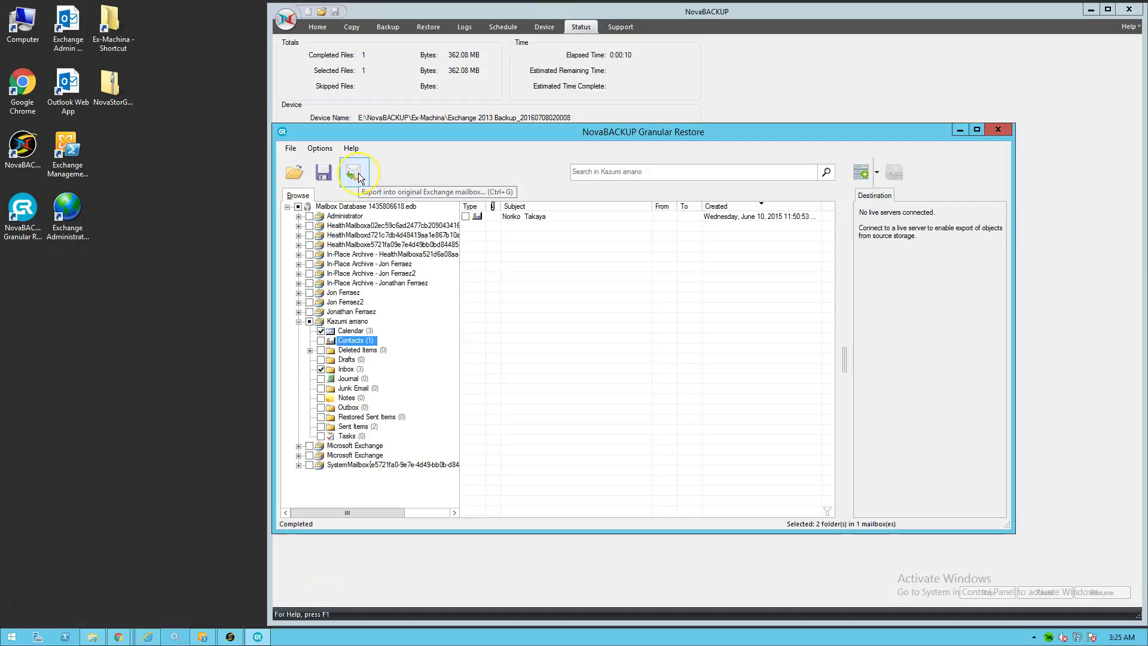
{"action": "left_click", "coordinate": [293, 151]}
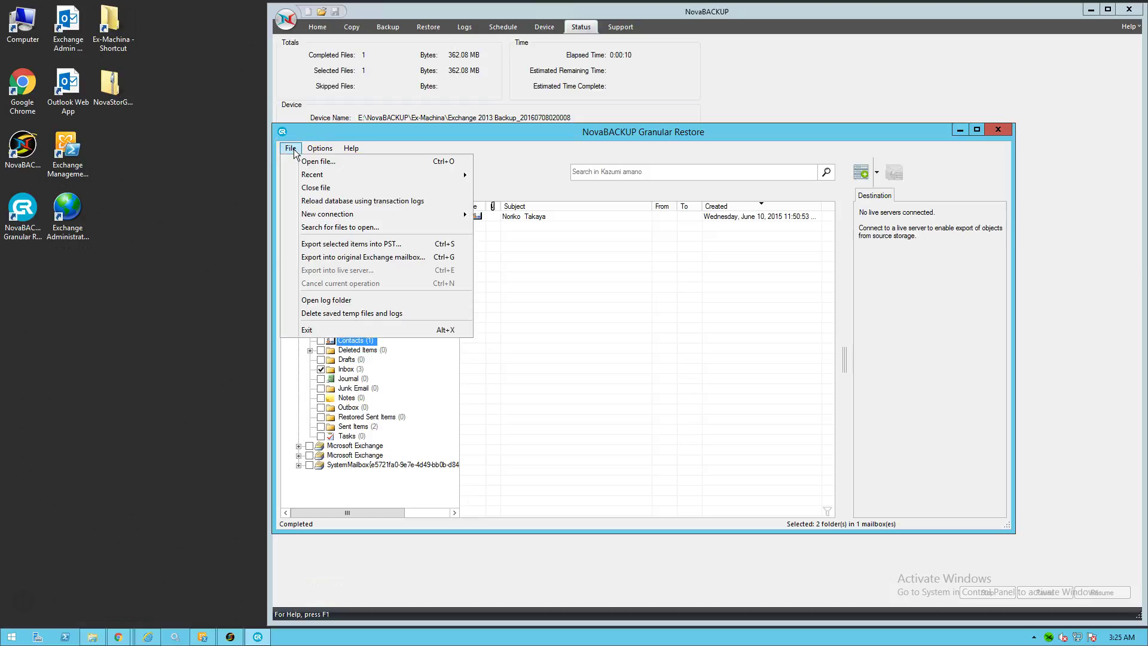
{"action": "left_click", "coordinate": [389, 258]}
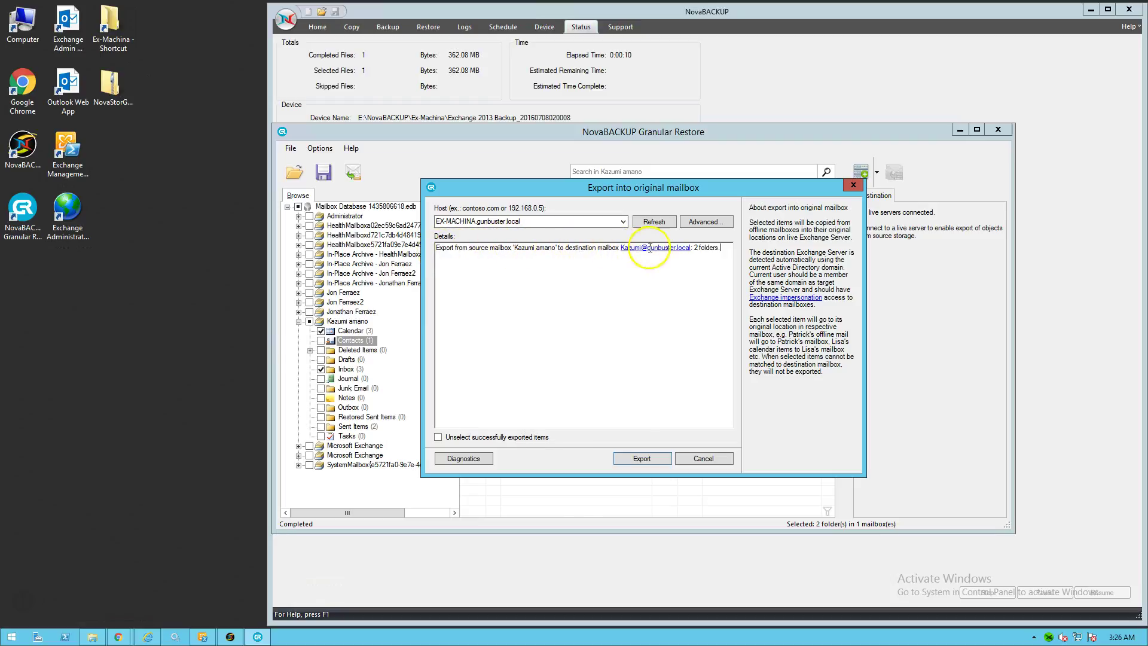
{"action": "double_click", "coordinate": [695, 247]}
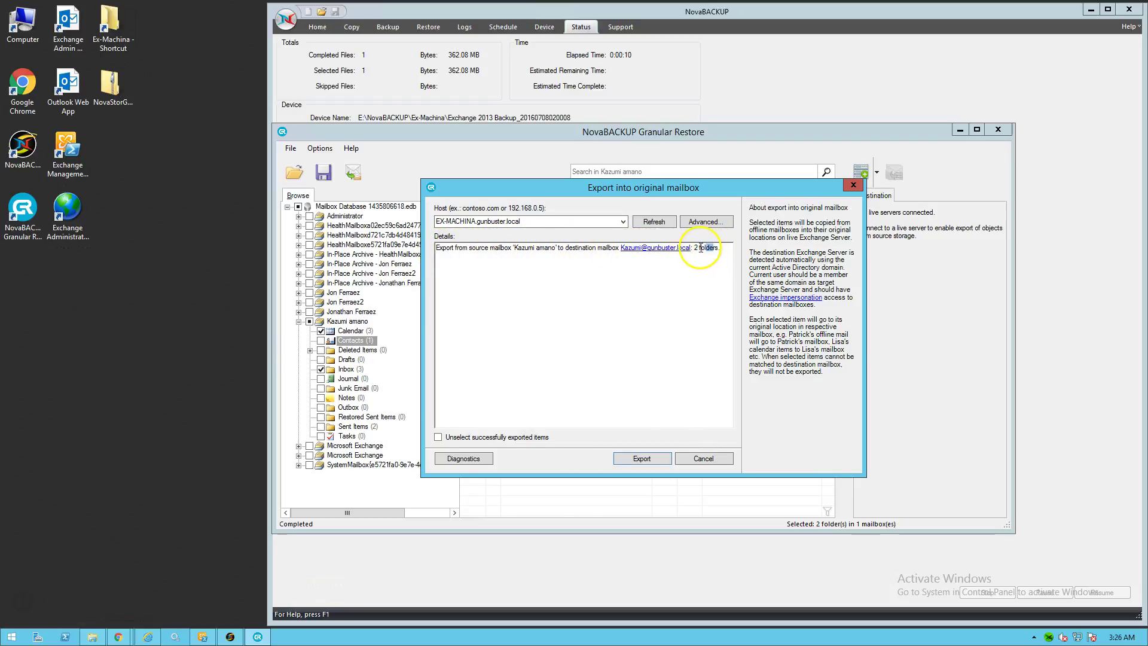
{"action": "left_click", "coordinate": [732, 247]}
Run the export of Calendar and Inbox into the live mailbox and close the 6-message report
{"action": "left_click", "coordinate": [641, 459]}
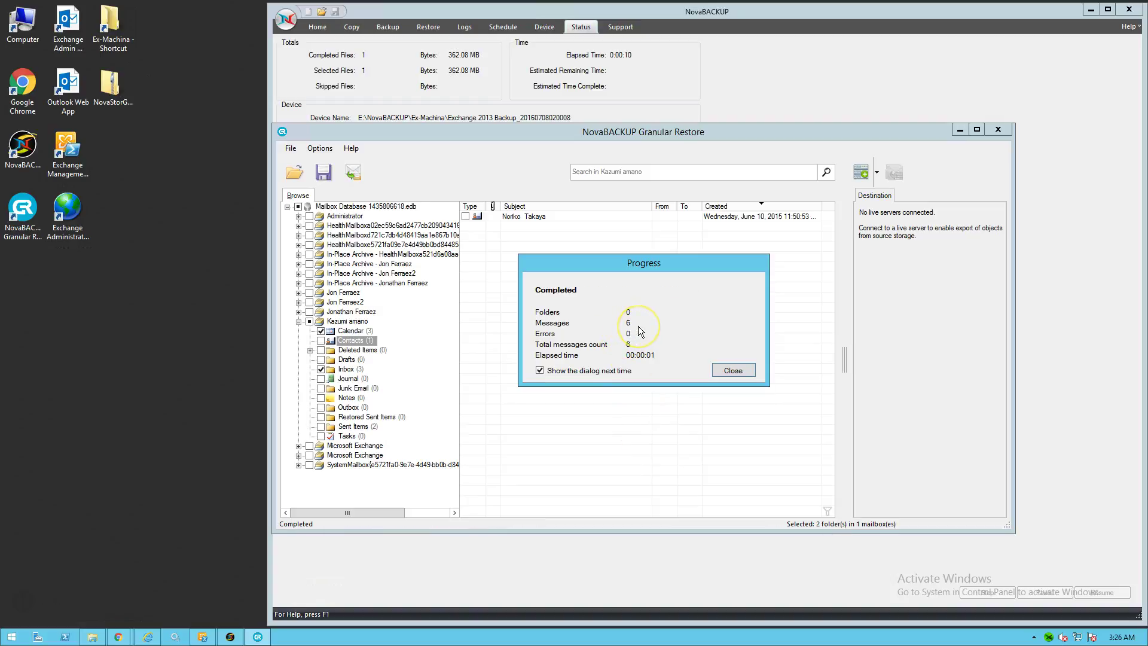
{"action": "left_click", "coordinate": [732, 370]}
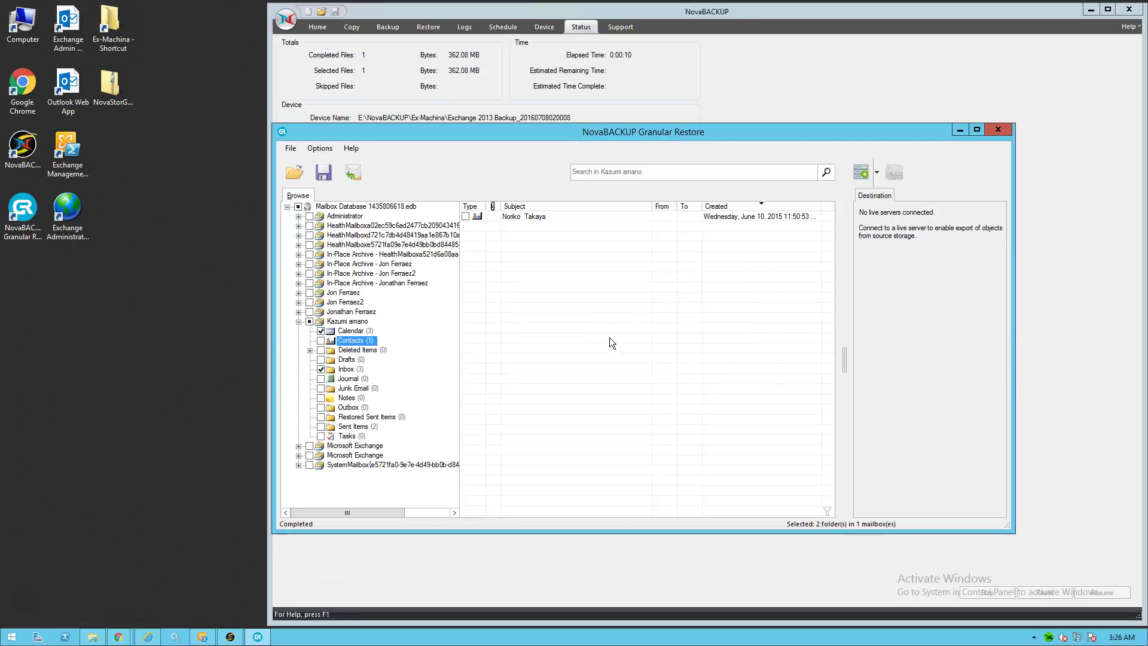